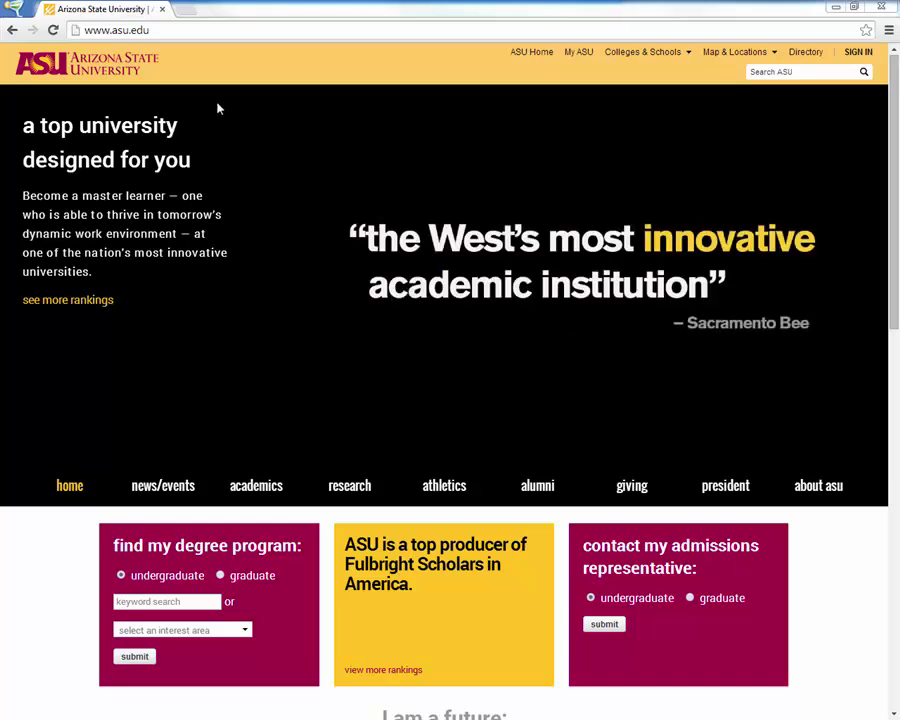
Load connect.asu.edu in Chrome's address bar
{"action": "left_click", "coordinate": [176, 30]}
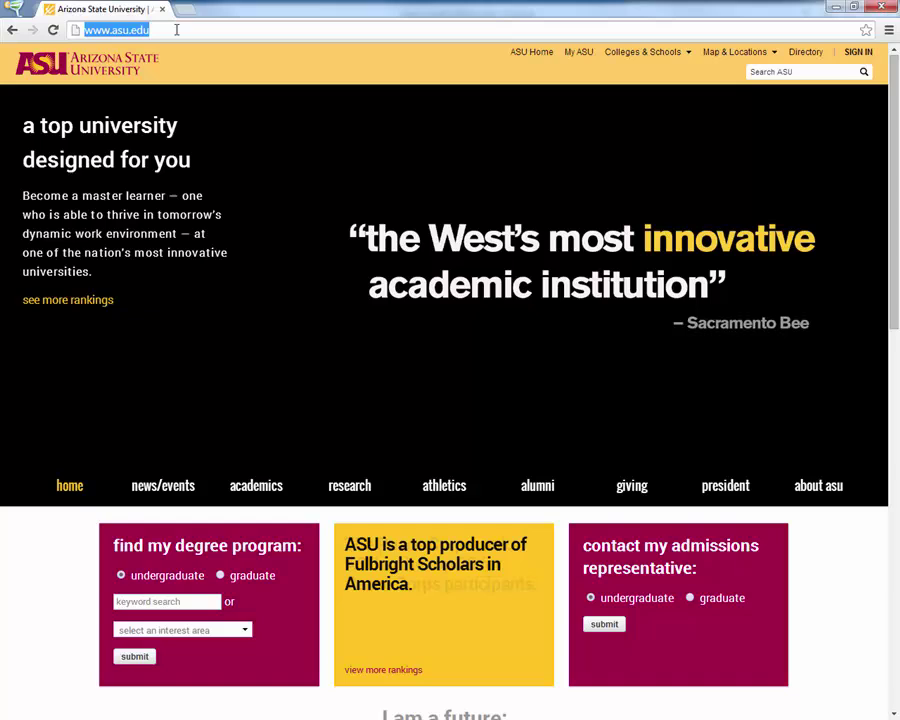
{"action": "type", "text": "co"}
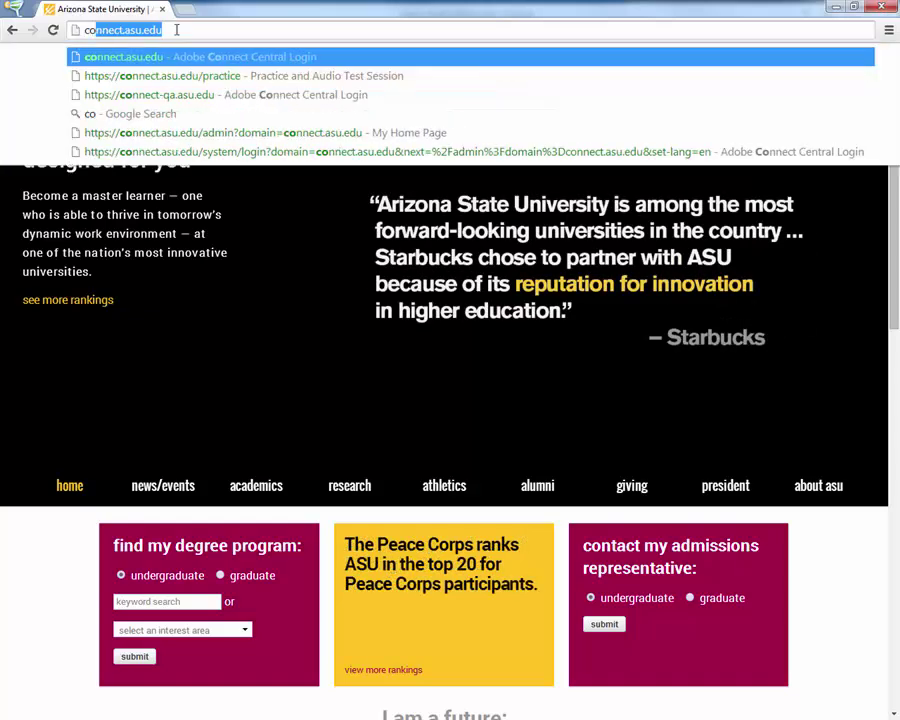
{"action": "type", "text": "nnect.asu.edu"}
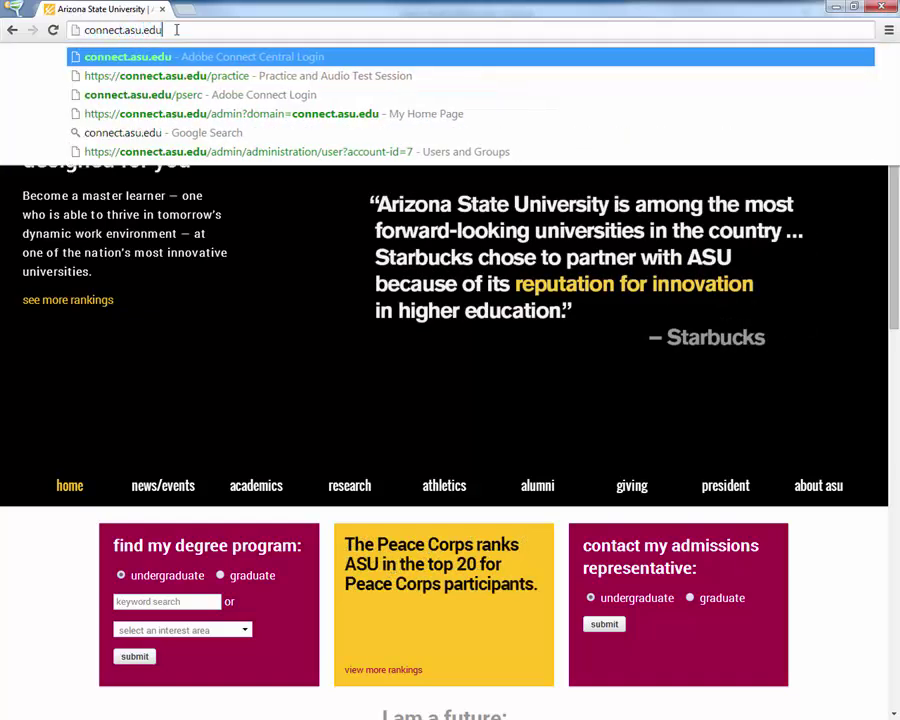
{"action": "key", "text": "Return"}
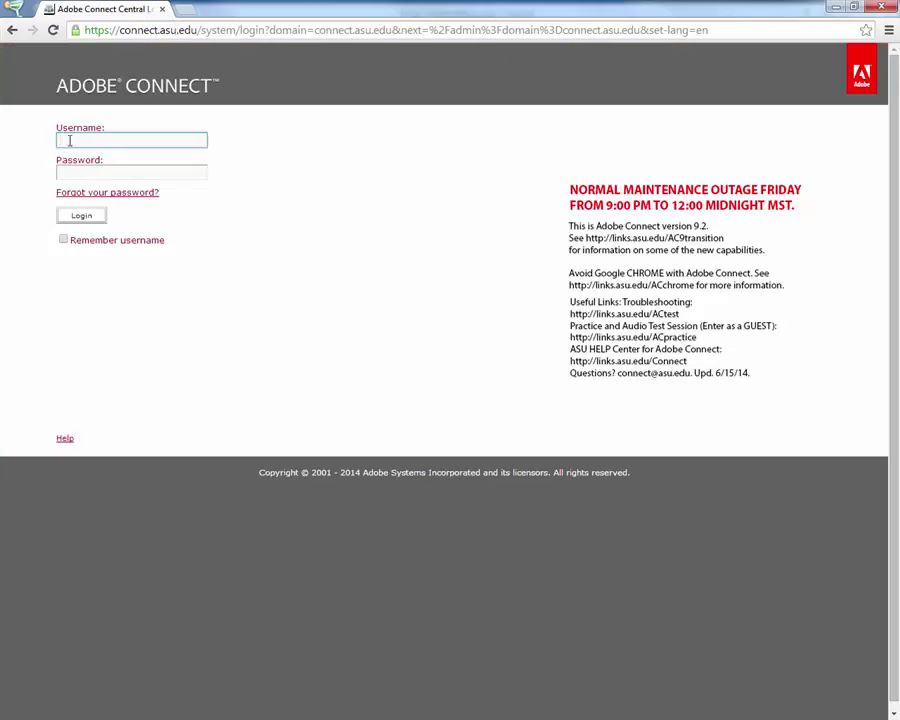
Log in to Adobe Connect Central with the account username and password
{"action": "key", "text": "Tab"}
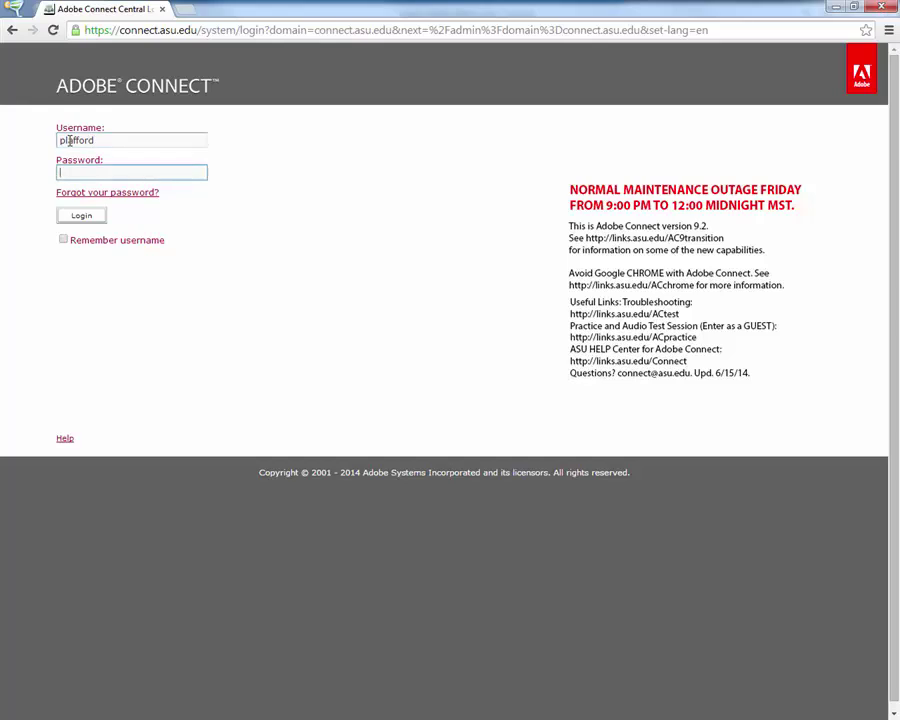
{"action": "type", "text": "•••••••"}
{"action": "left_click", "coordinate": [80, 217]}
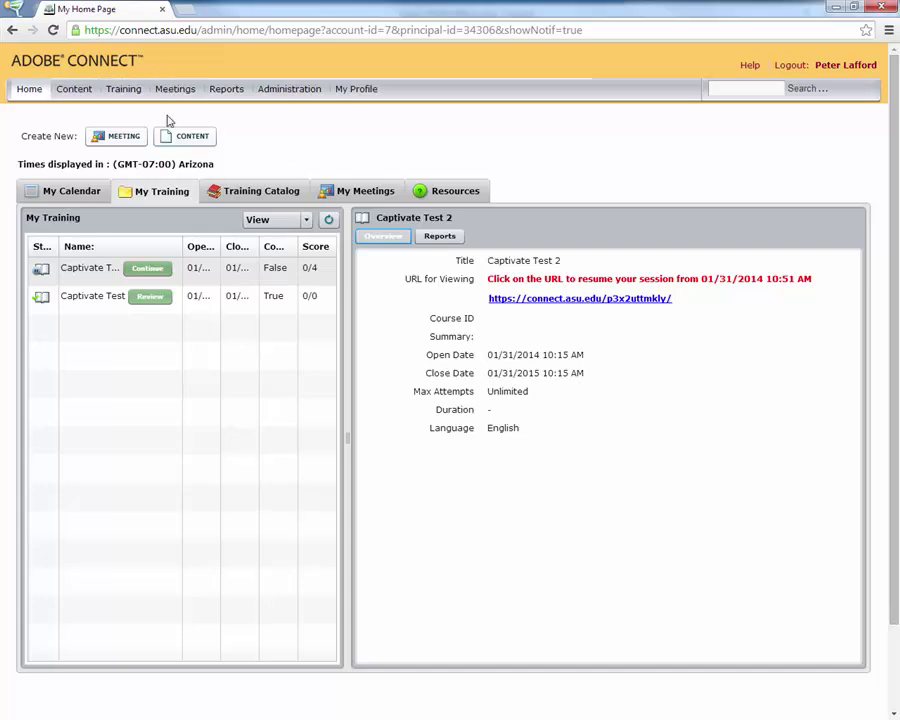
Create a new meeting named 'Adobe Connect Training' with custom URL 'ACtraining'
{"action": "left_click", "coordinate": [115, 141]}
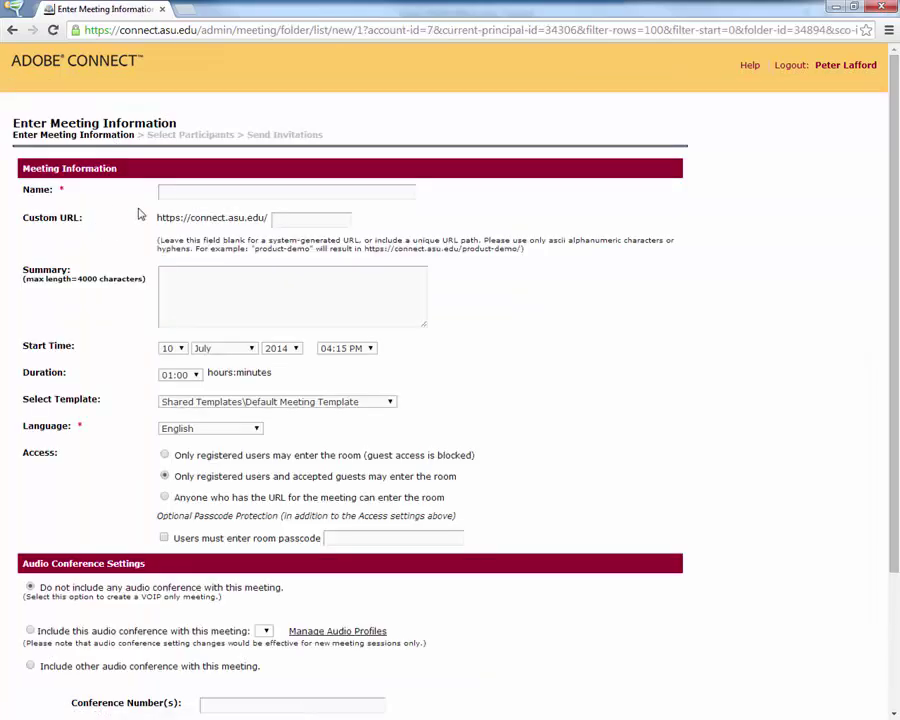
{"action": "left_click", "coordinate": [173, 198]}
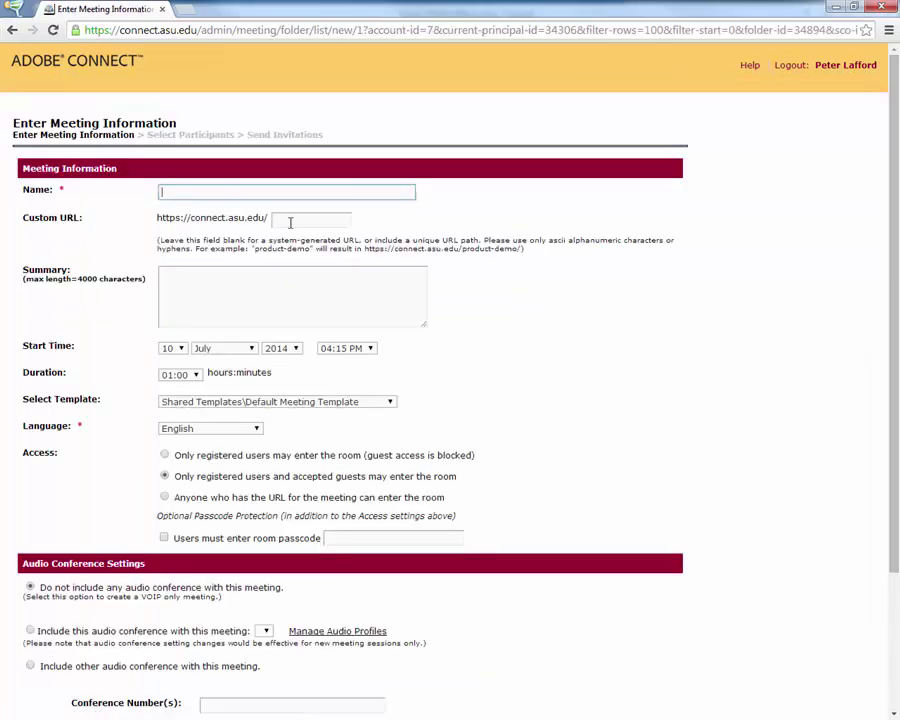
{"action": "type", "text": "Adobe Connect Train"}
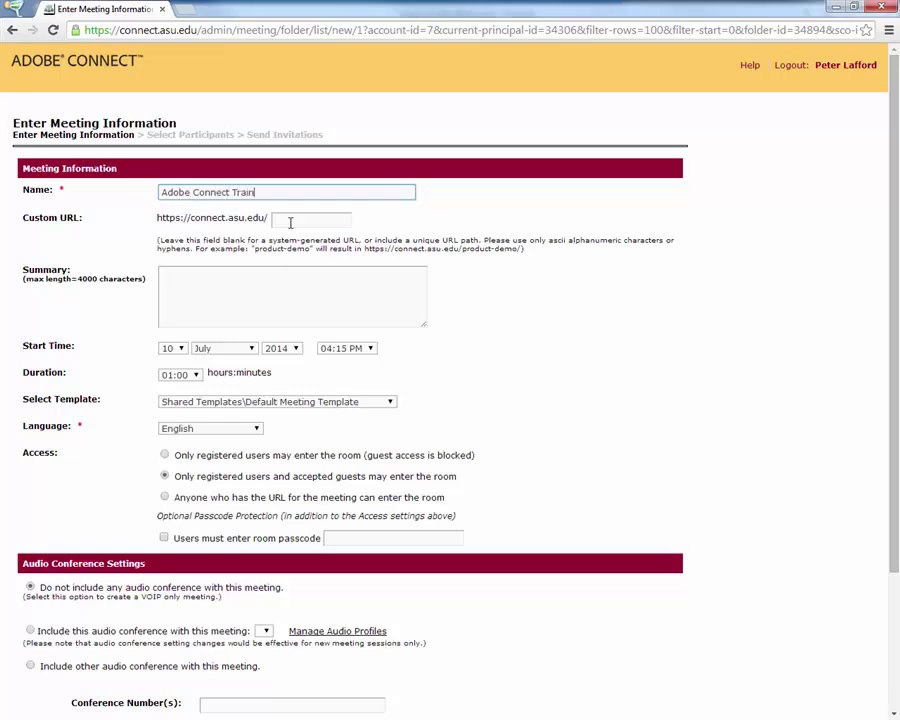
{"action": "type", "text": "ing"}
{"action": "left_click", "coordinate": [290, 222]}
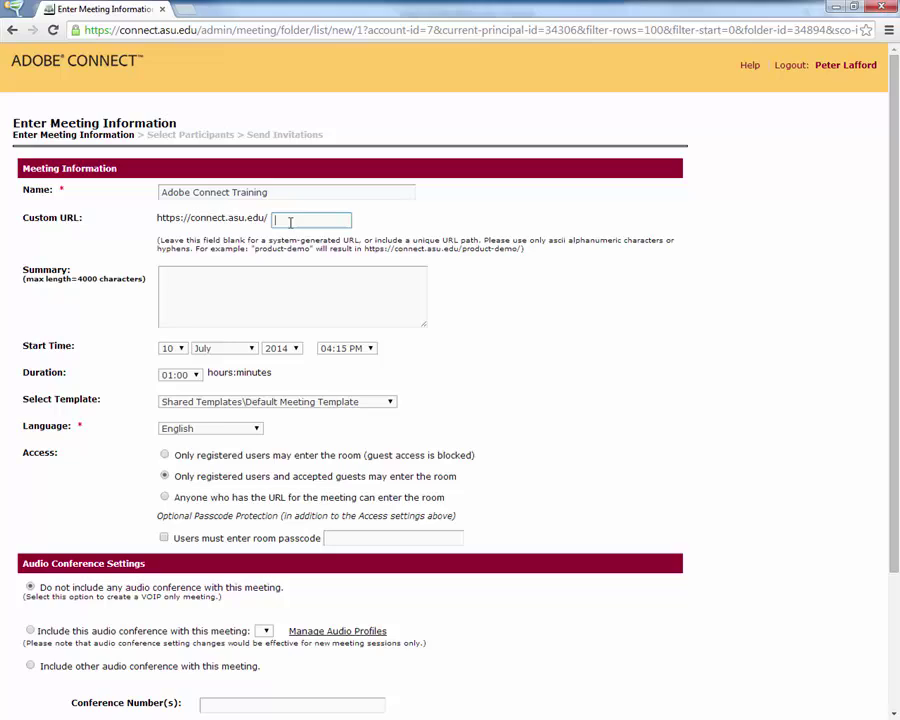
{"action": "type", "text": "ACtraining"}
Set Access to 'Anyone who has the URL for the meeting can enter the room', leaving no passcode
{"action": "left_click_drag", "start_coordinate": [28, 452], "coordinate": [74, 462]}
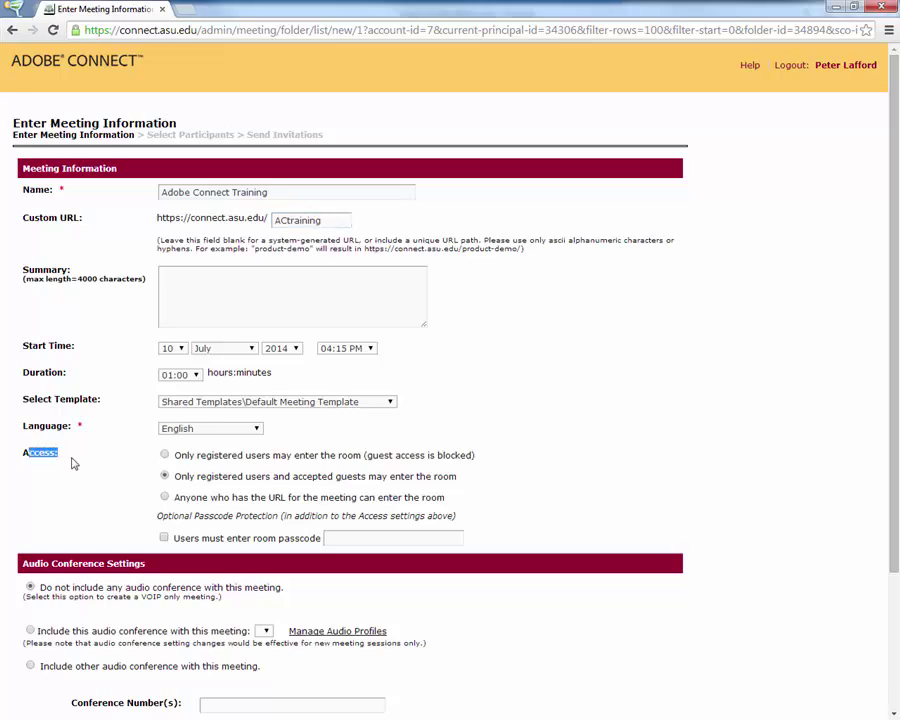
{"action": "left_click", "coordinate": [164, 499]}
{"action": "left_click_drag", "start_coordinate": [157, 516], "coordinate": [466, 512]}
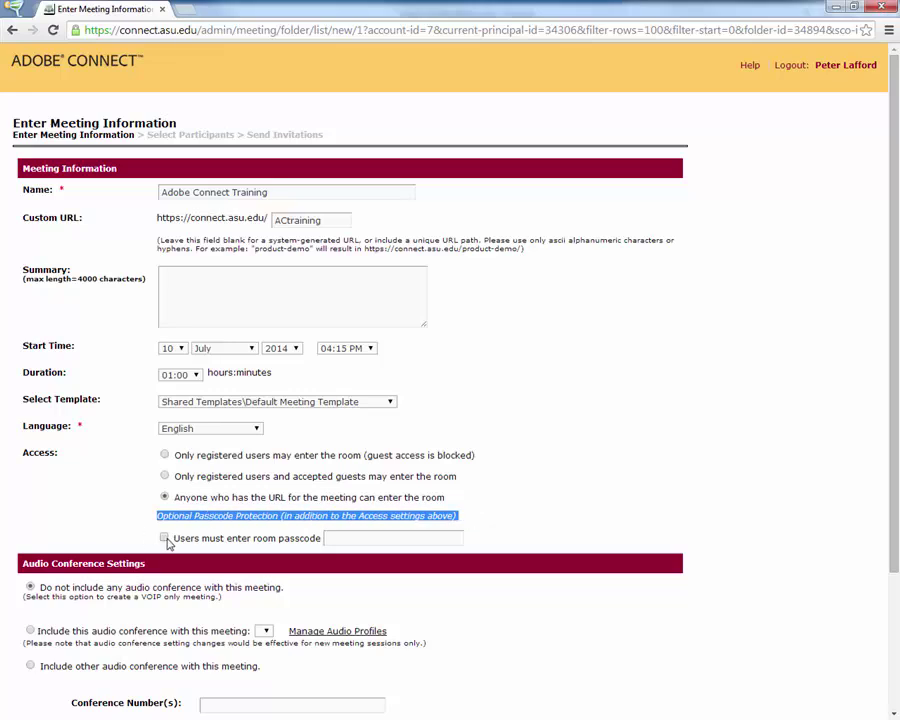
{"action": "left_click", "coordinate": [476, 519]}
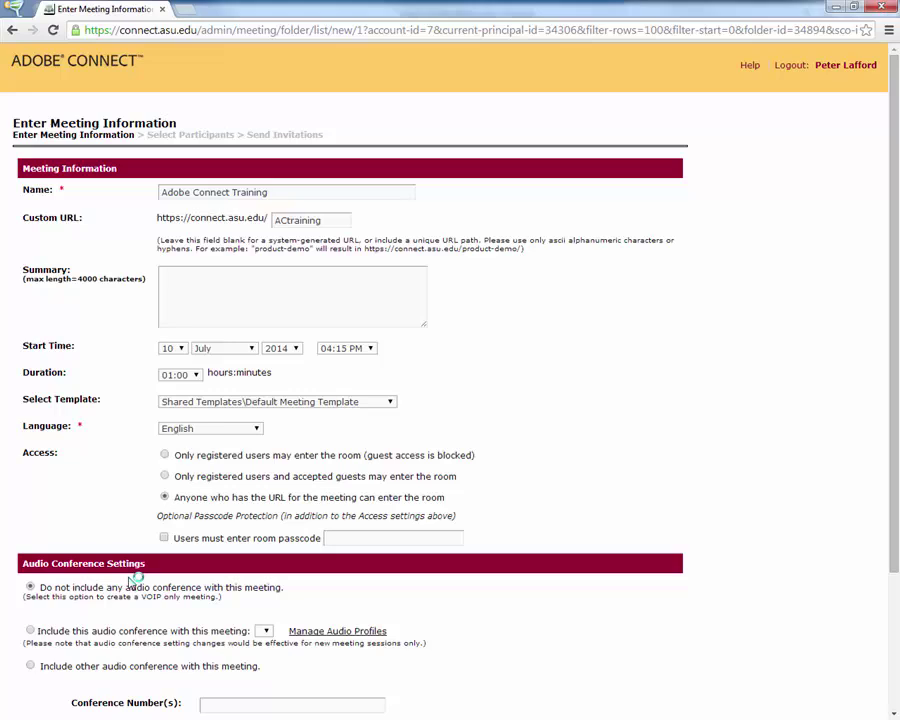
{"action": "scroll", "coordinate": [610, 623], "scroll_direction": "down", "scroll_amount": 3}
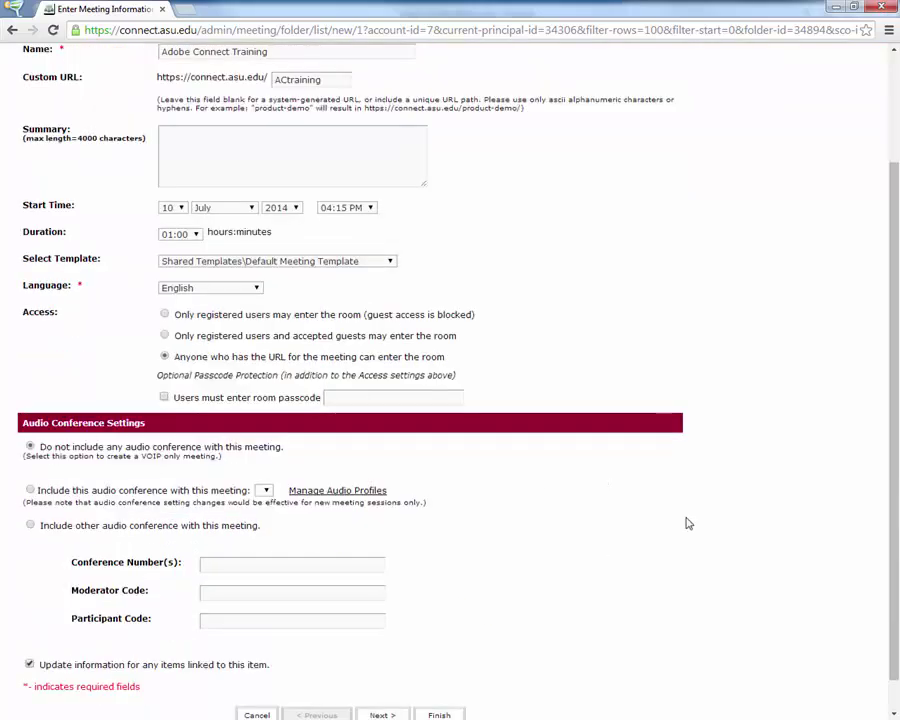
{"action": "scroll", "coordinate": [697, 530], "scroll_direction": "down", "scroll_amount": 1}
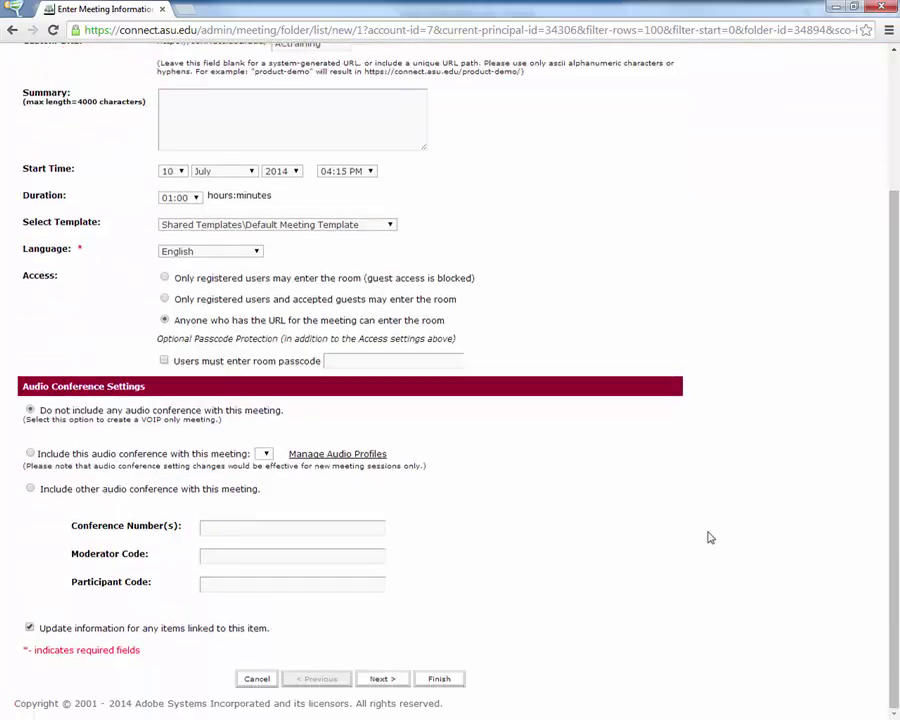
Search for the other user by surname and add them to the meeting participants
{"action": "left_click", "coordinate": [381, 680]}
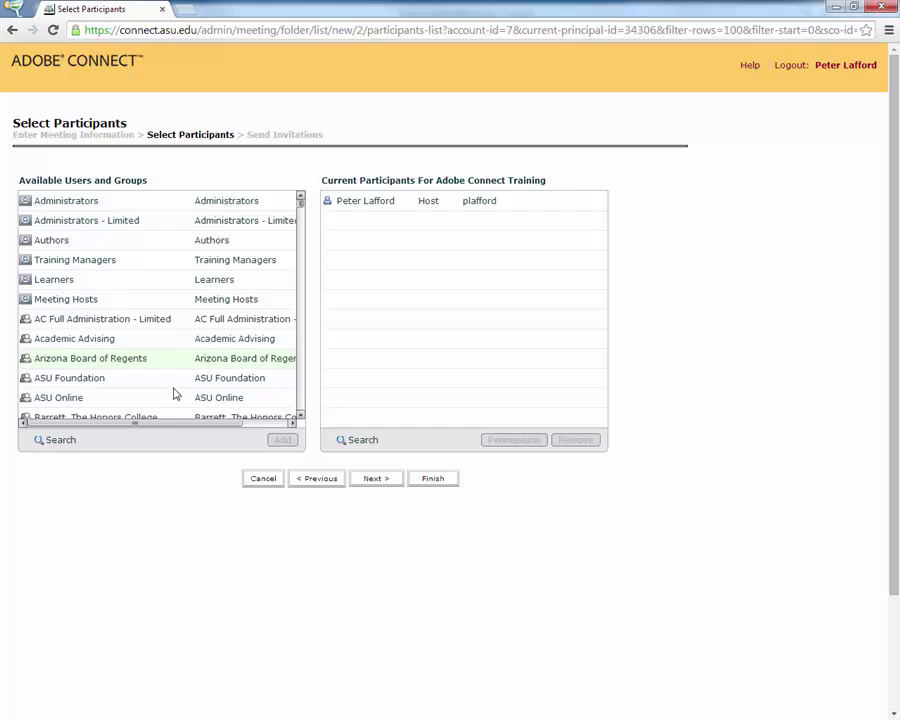
{"action": "left_click", "coordinate": [79, 443]}
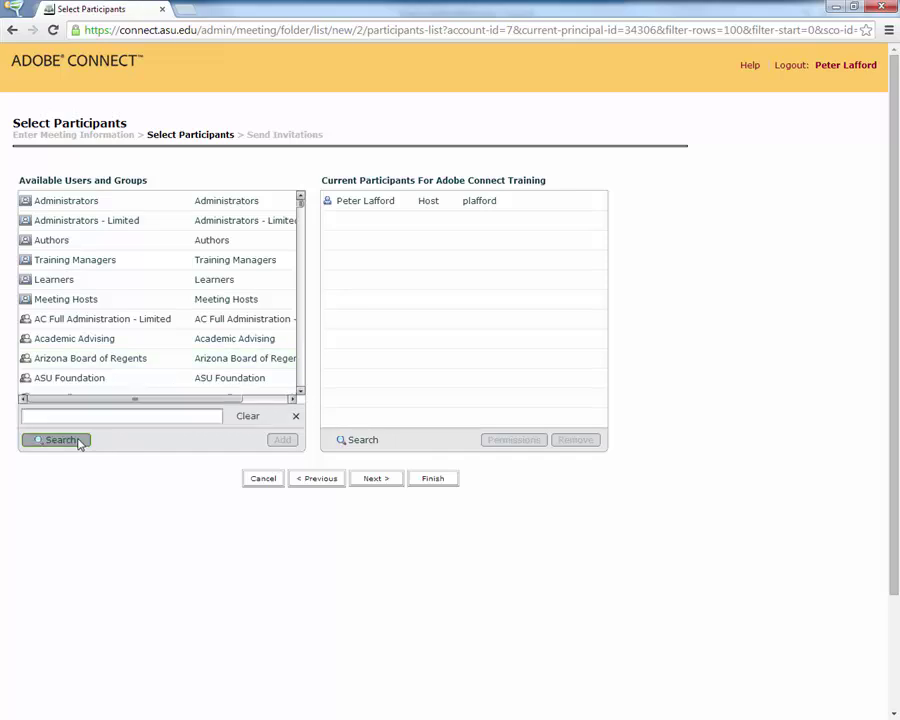
{"action": "type", "text": "Lafford"}
{"action": "key", "text": "Return"}
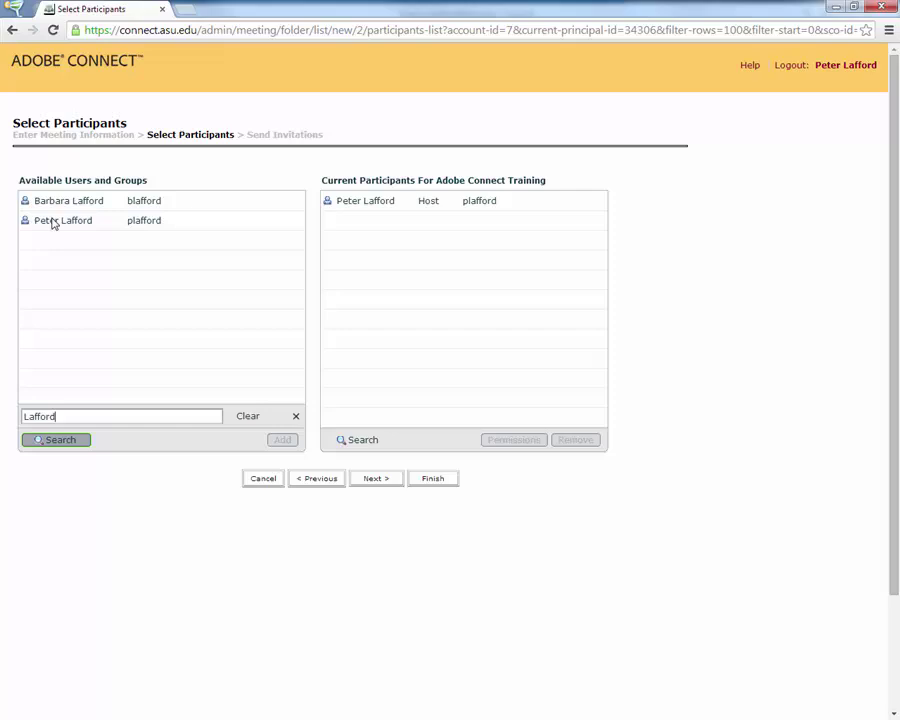
{"action": "left_click", "coordinate": [54, 205]}
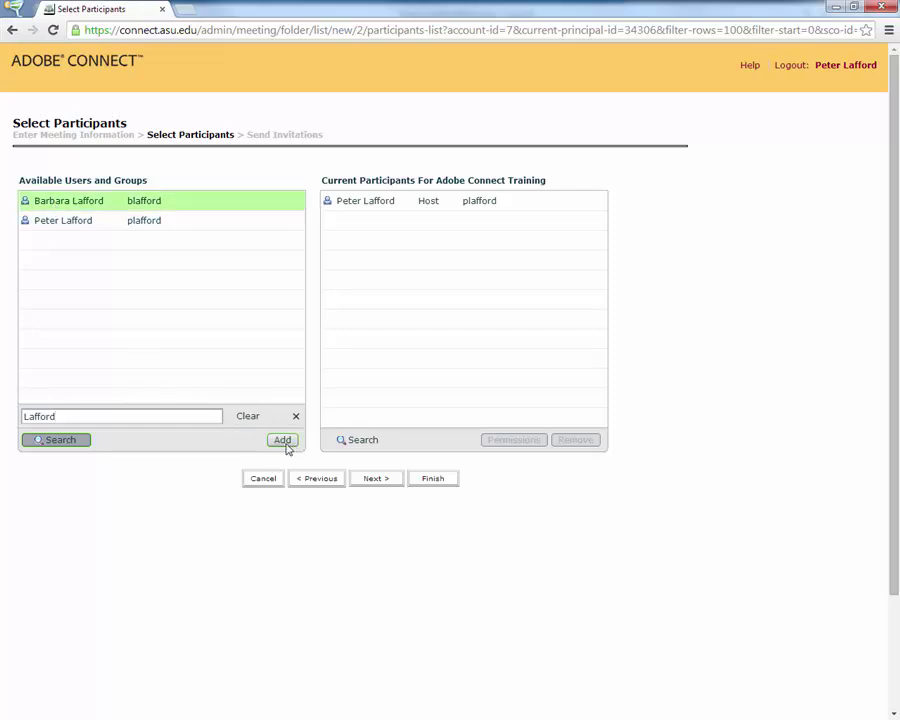
{"action": "left_click", "coordinate": [282, 440]}
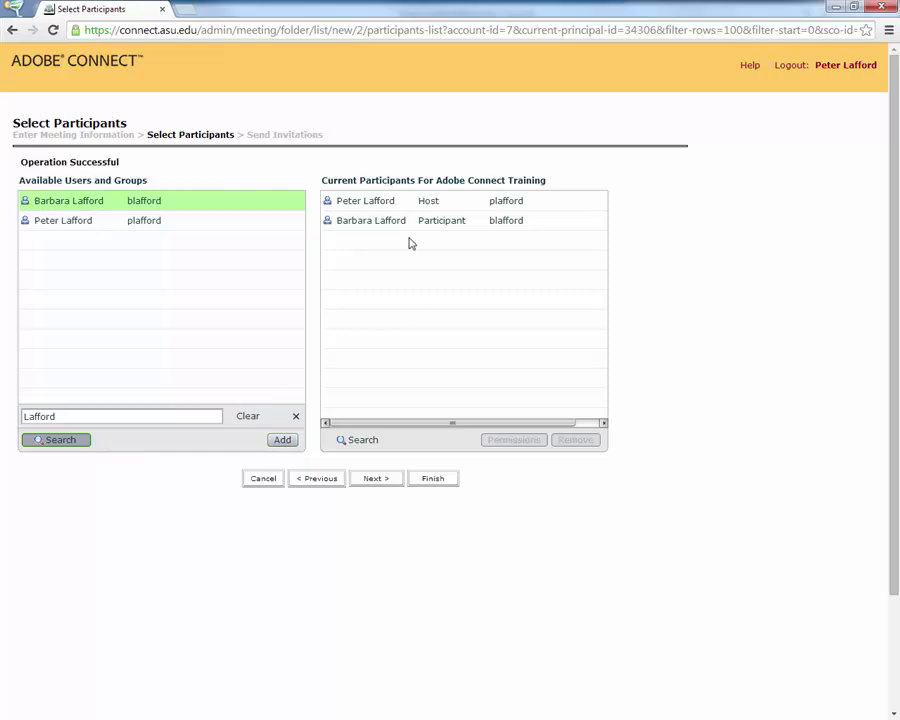
Give the added participant the Host role and continue to invitations
{"action": "left_click", "coordinate": [366, 228]}
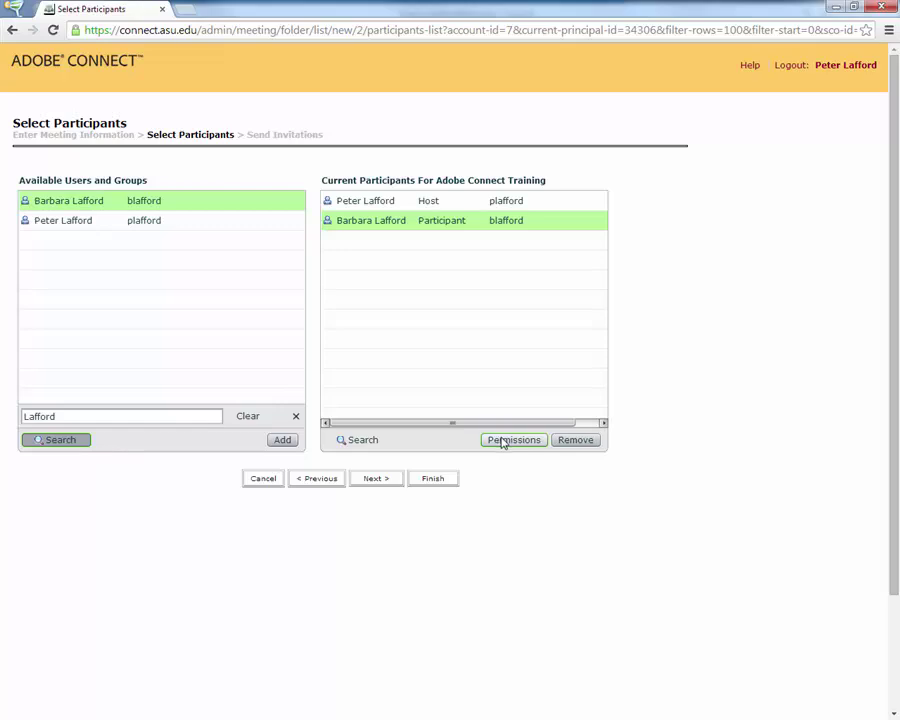
{"action": "left_click", "coordinate": [506, 442]}
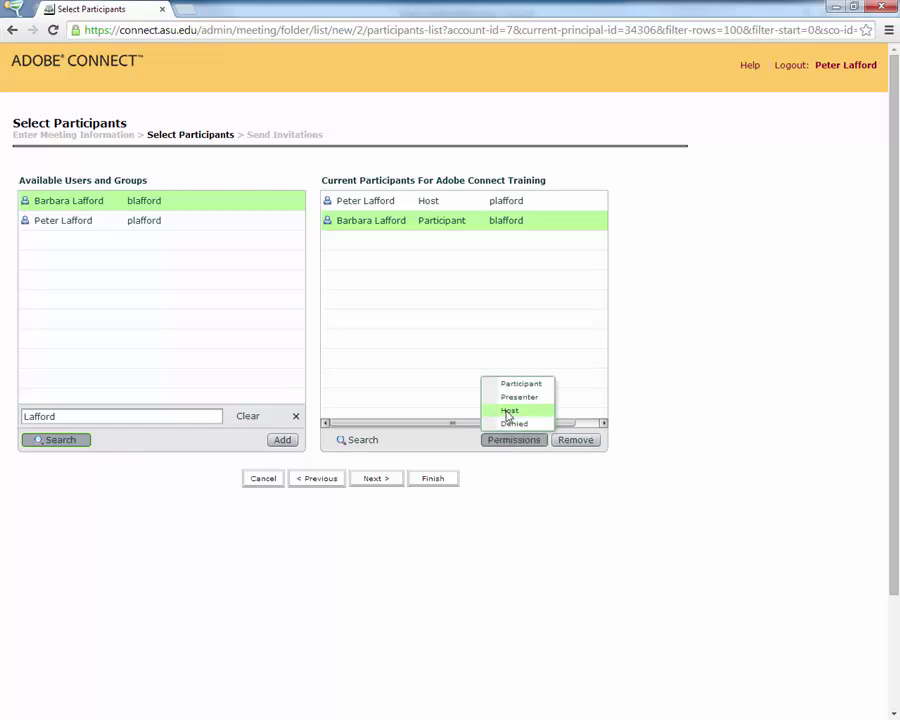
{"action": "left_click", "coordinate": [508, 410]}
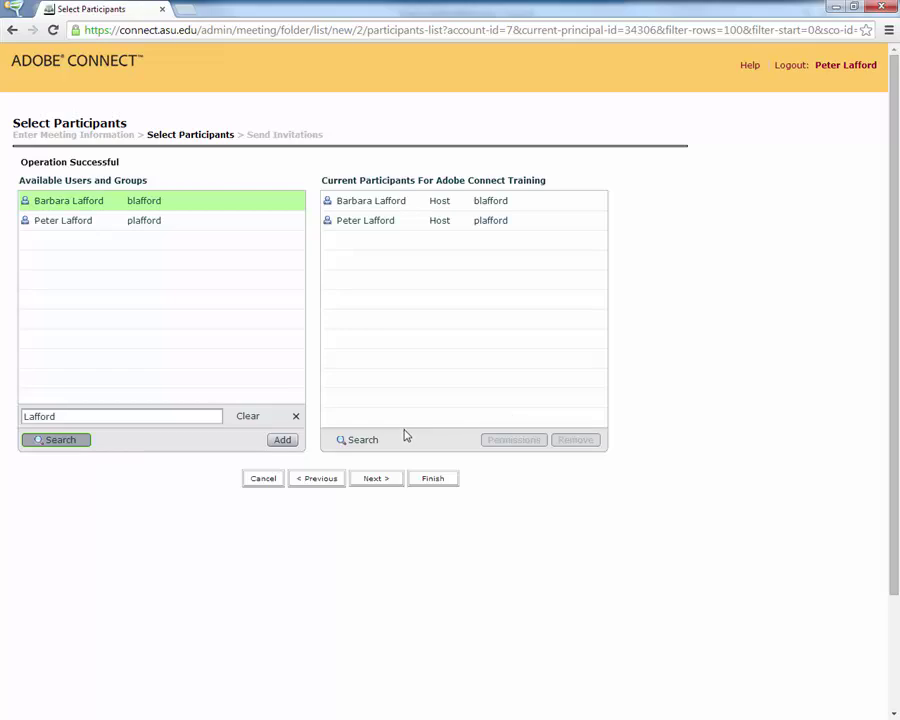
{"action": "left_click", "coordinate": [376, 479]}
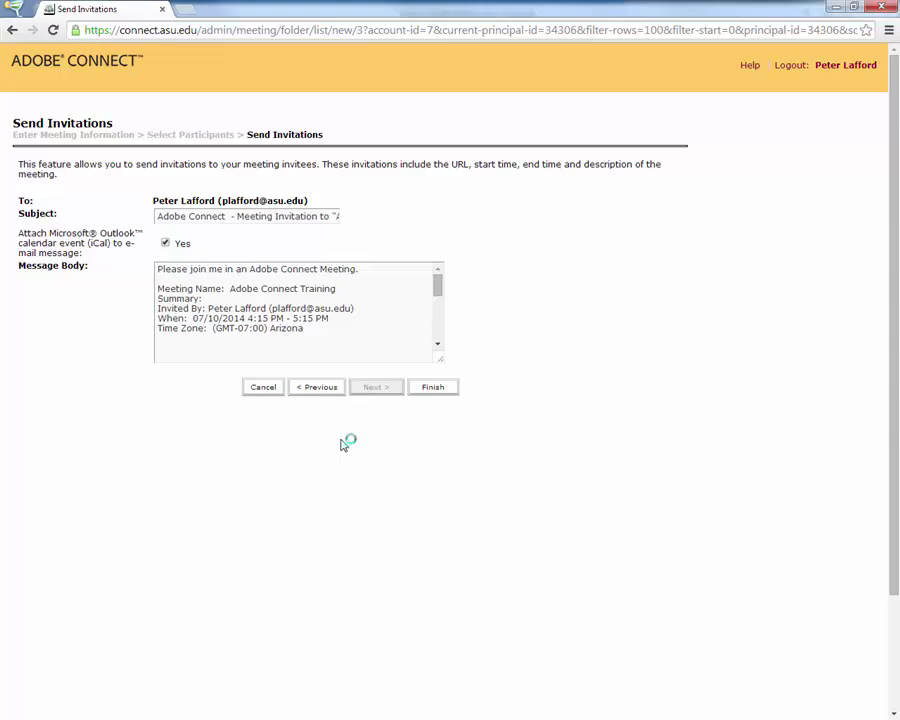
Finish the meeting wizard from the Send Invitations page
{"action": "left_click", "coordinate": [435, 389]}
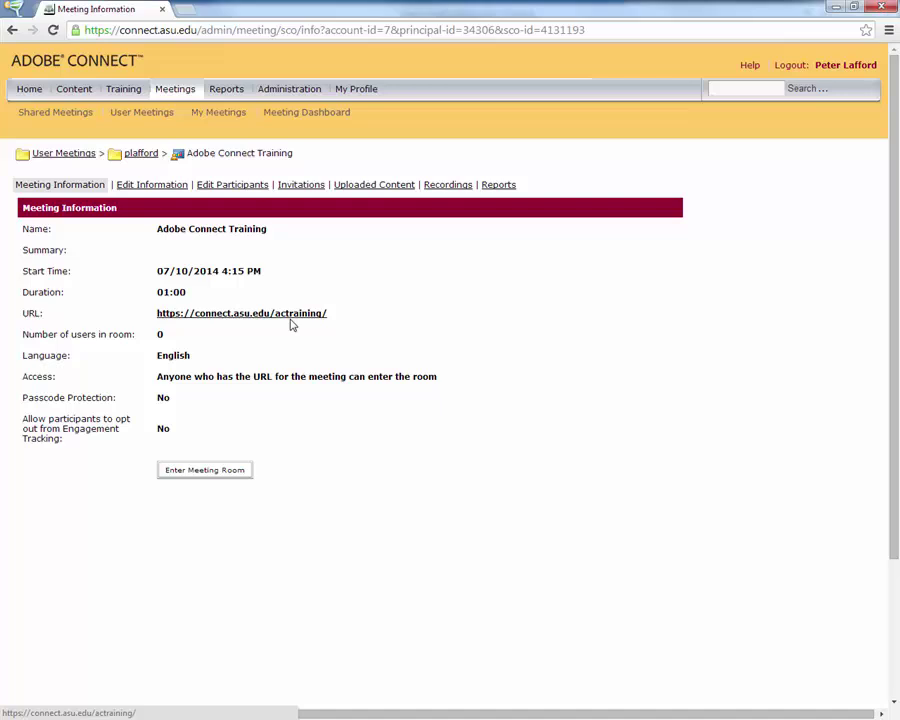
Enter the Adobe Connect Training room and maximize its window
{"action": "left_click", "coordinate": [200, 471]}
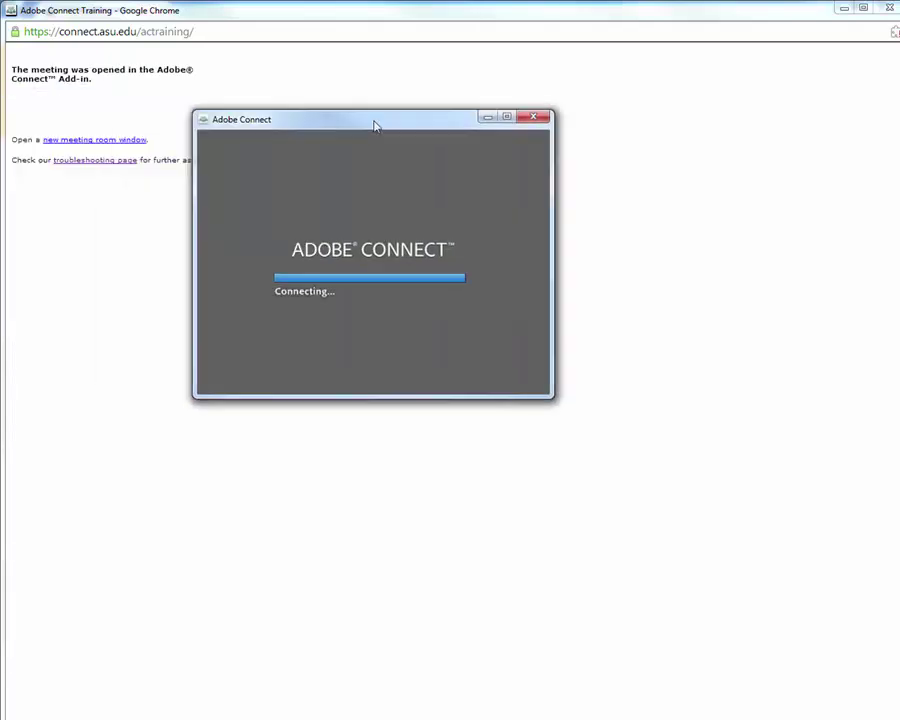
{"action": "left_click_drag", "start_coordinate": [376, 125], "coordinate": [367, 6]}
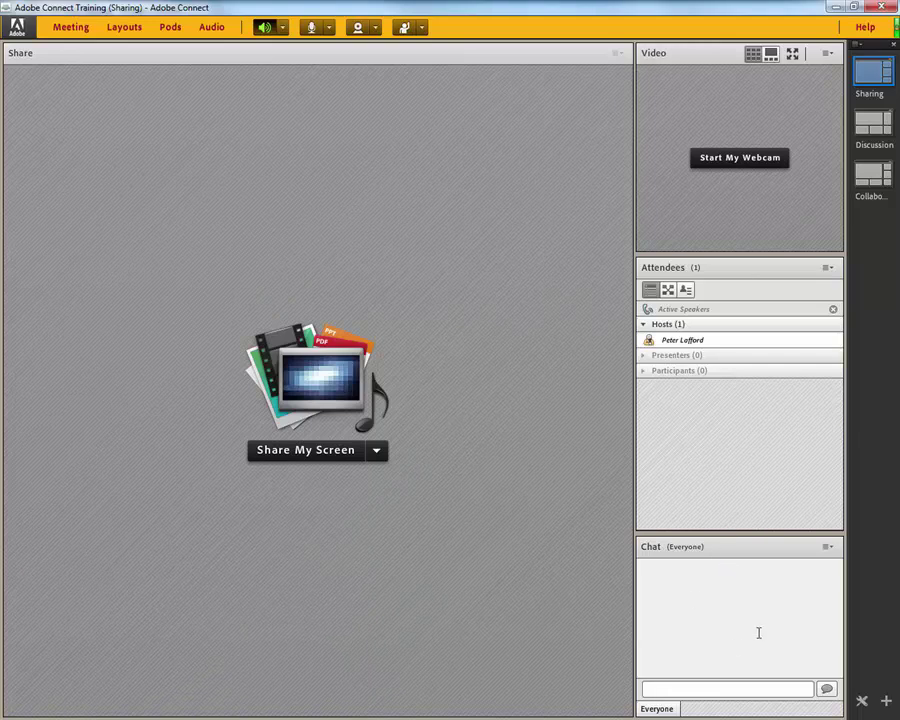
Switch the room layout to Discussion, then to Collaboration
{"action": "mouse_move", "coordinate": [872, 126]}
{"action": "left_click", "coordinate": [872, 126]}
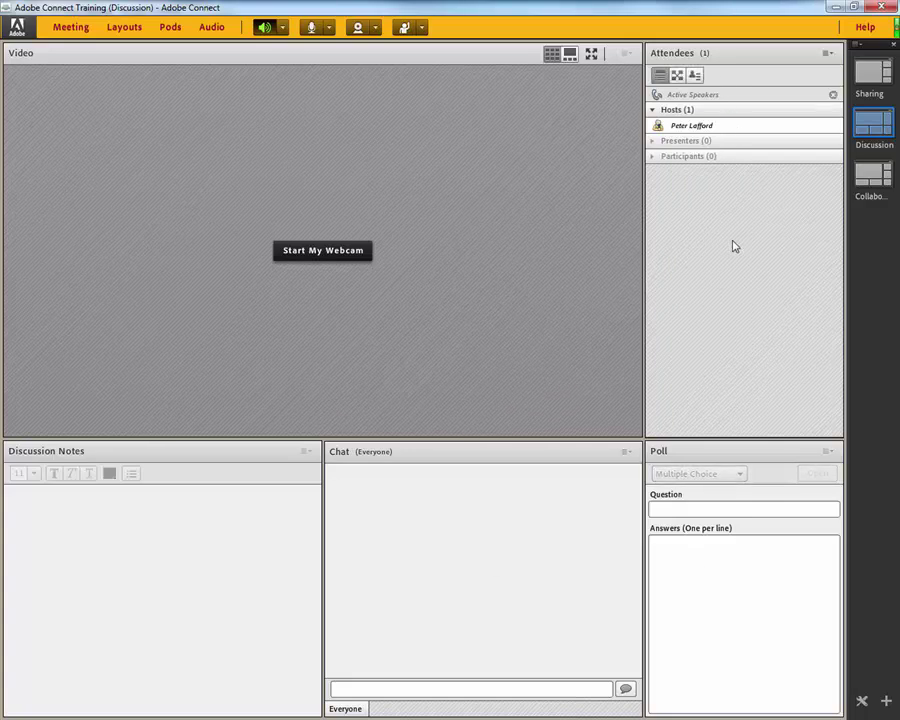
{"action": "left_click", "coordinate": [868, 177]}
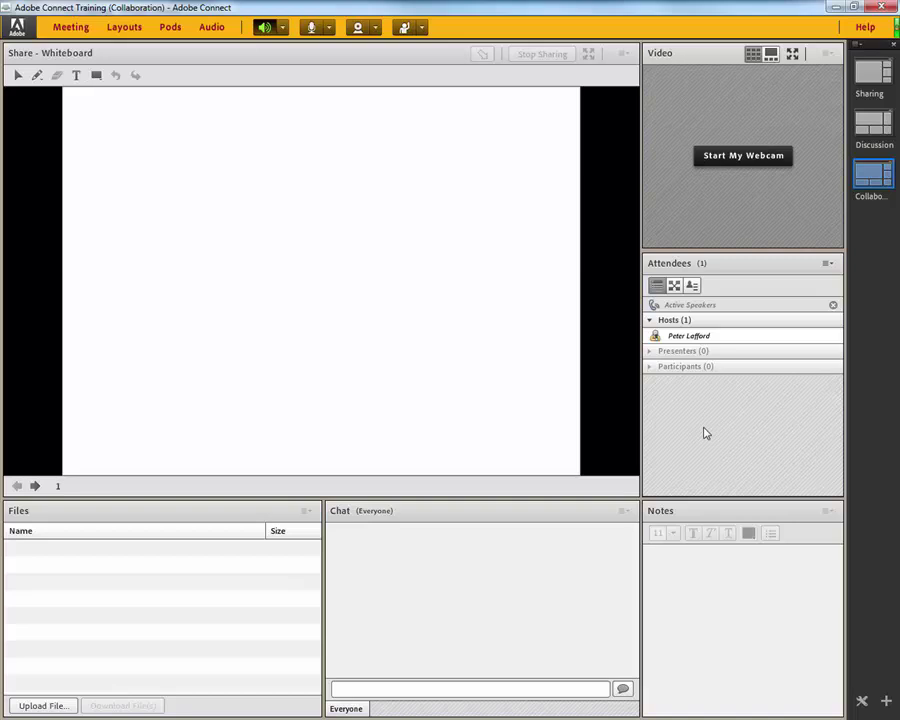
Return to the Sharing layout and select AC-DemoPPT.ppt from the computer to share
{"action": "left_click", "coordinate": [870, 72]}
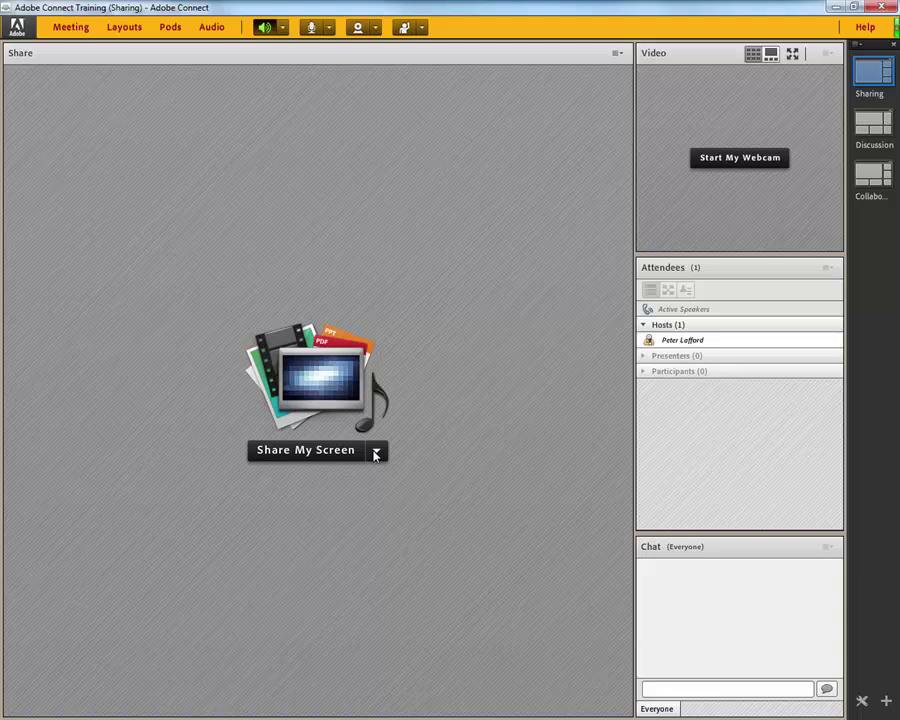
{"action": "left_click", "coordinate": [377, 452]}
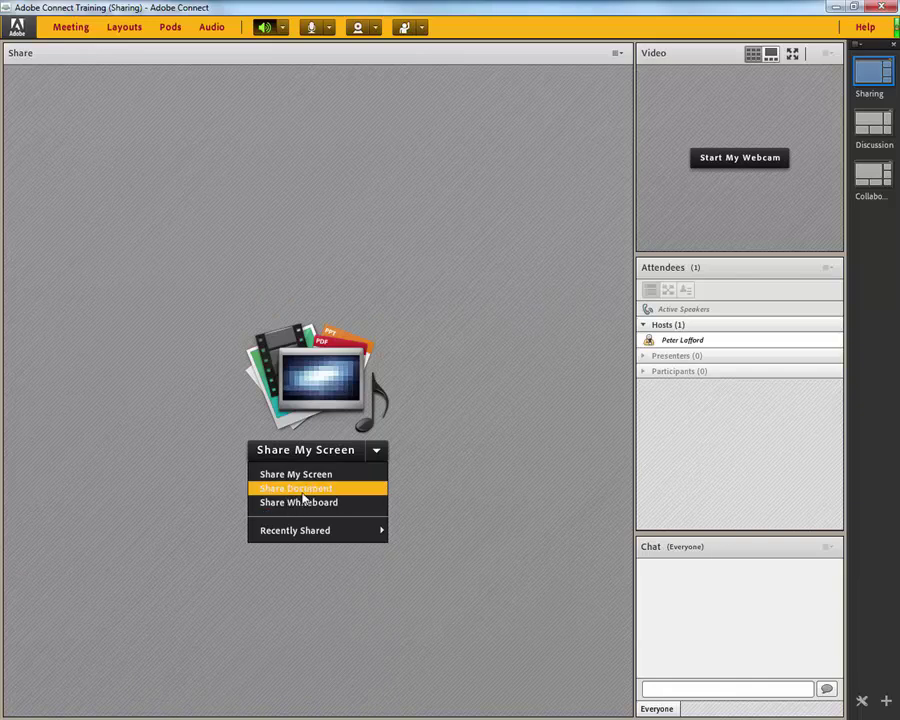
{"action": "left_click", "coordinate": [302, 491]}
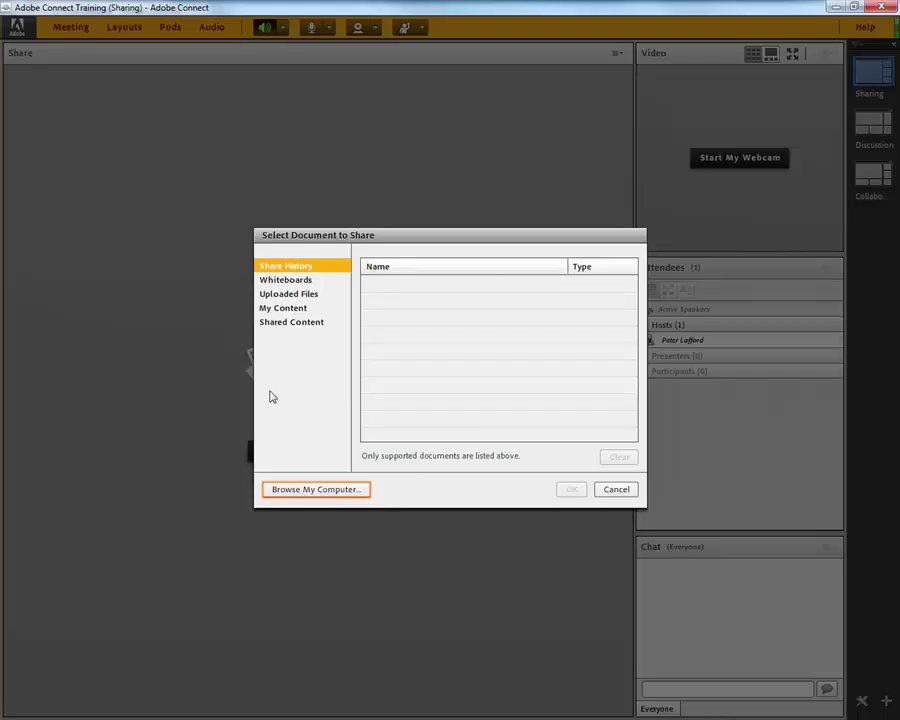
{"action": "left_click", "coordinate": [304, 491]}
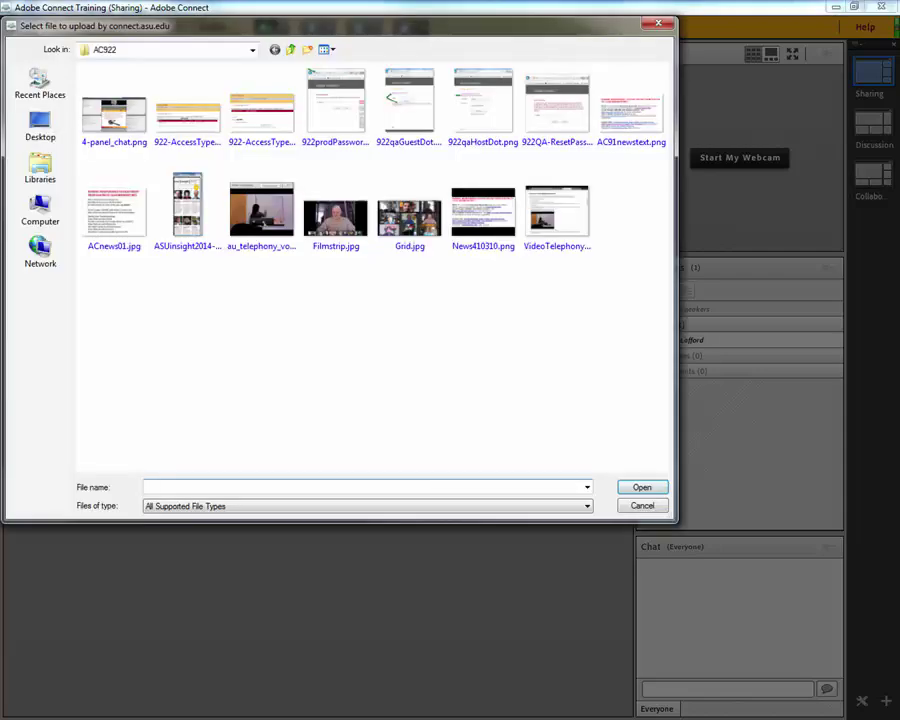
{"action": "left_click", "coordinate": [114, 212]}
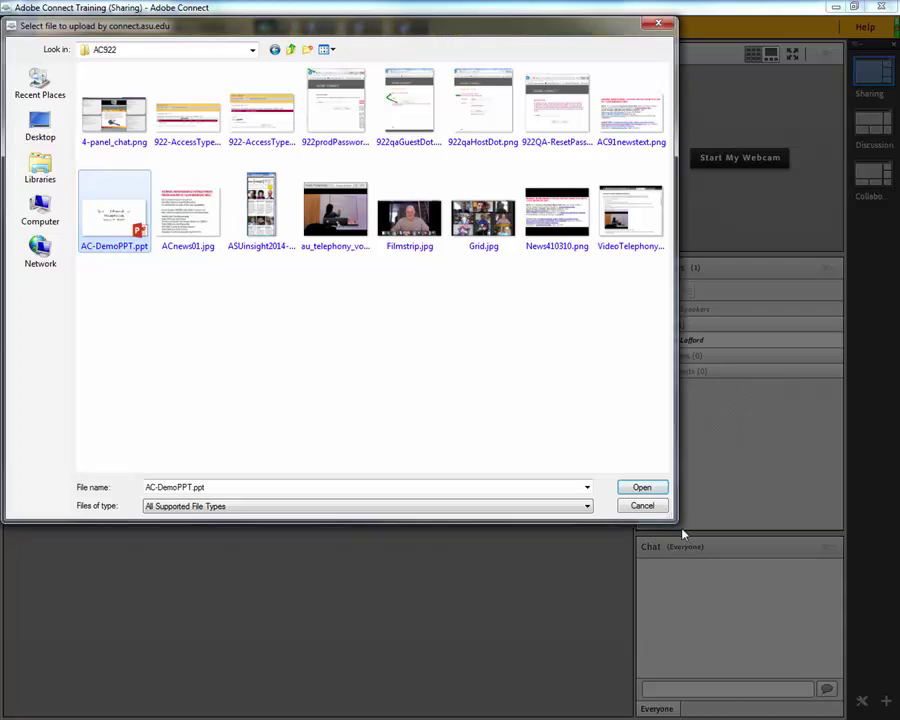
Upload AC-DemoPPT.ppt and advance two slides to 'THINGS TO AVOID'
{"action": "left_click", "coordinate": [641, 488]}
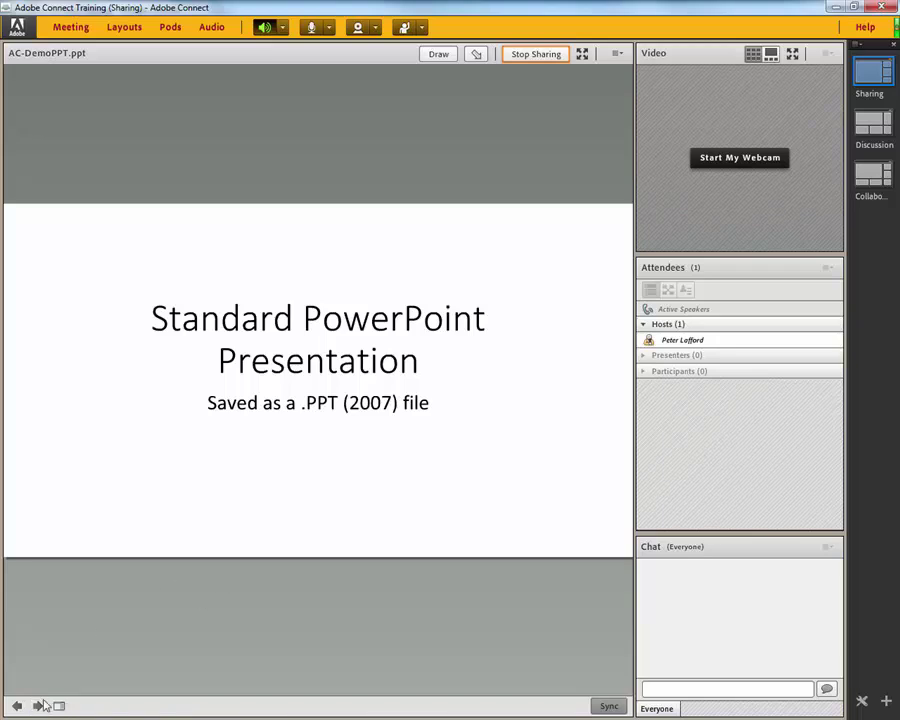
{"action": "left_click", "coordinate": [37, 706]}
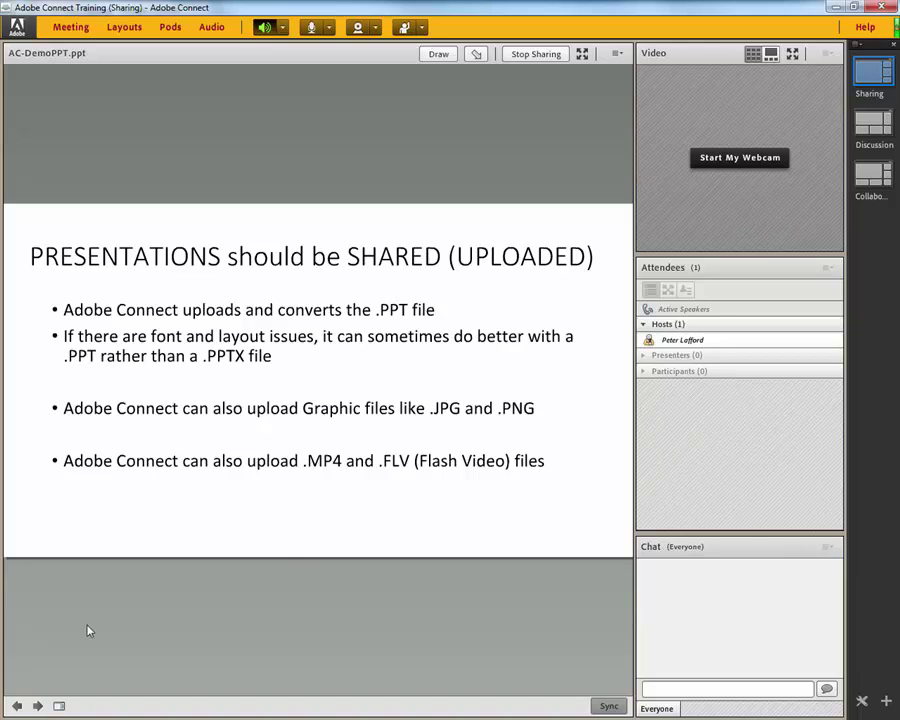
{"action": "left_click", "coordinate": [37, 706]}
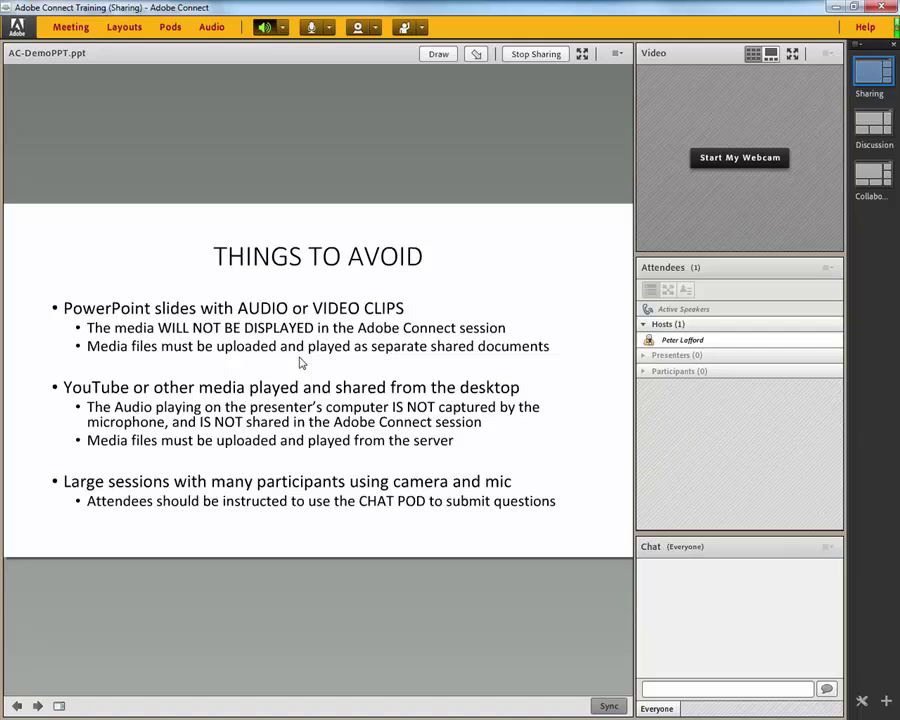
Point the green presenter arrow at the Large sessions bullet, then advance to the AUDIO SETUP WIZARD slide
{"action": "left_click", "coordinate": [477, 55]}
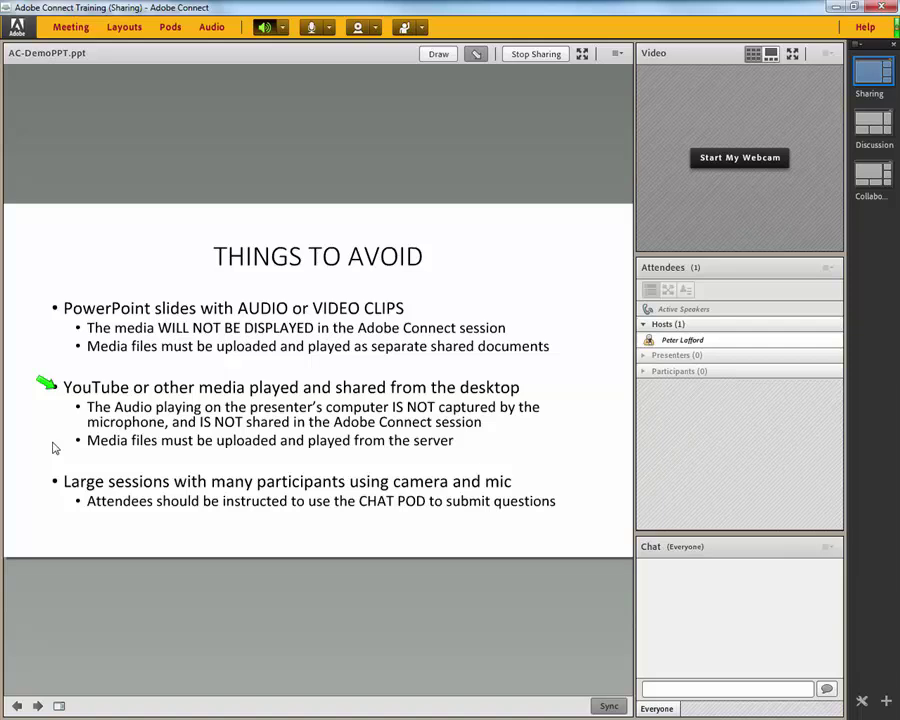
{"action": "left_click", "coordinate": [47, 484]}
{"action": "left_click", "coordinate": [37, 706]}
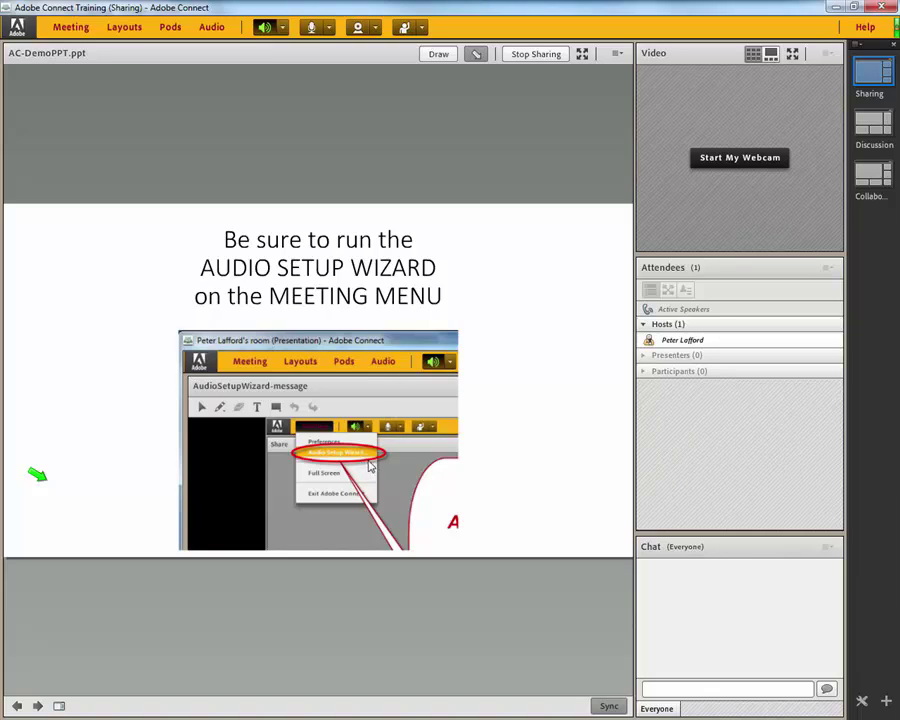
Launch the Audio Setup Wizard from the Meeting menu and begin the speaker test step
{"action": "left_click", "coordinate": [71, 30]}
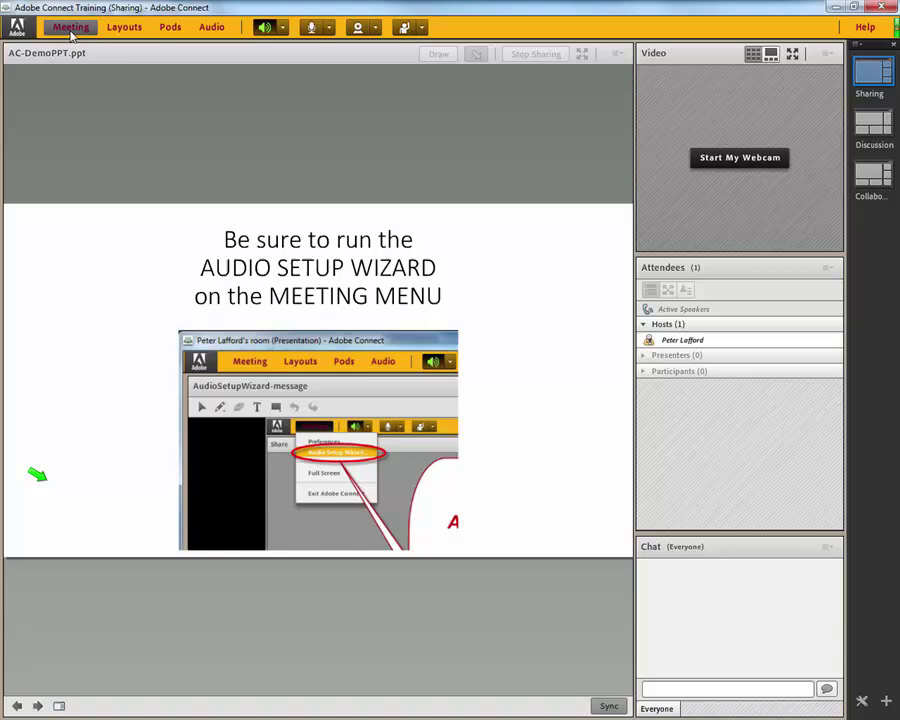
{"action": "left_click", "coordinate": [71, 30]}
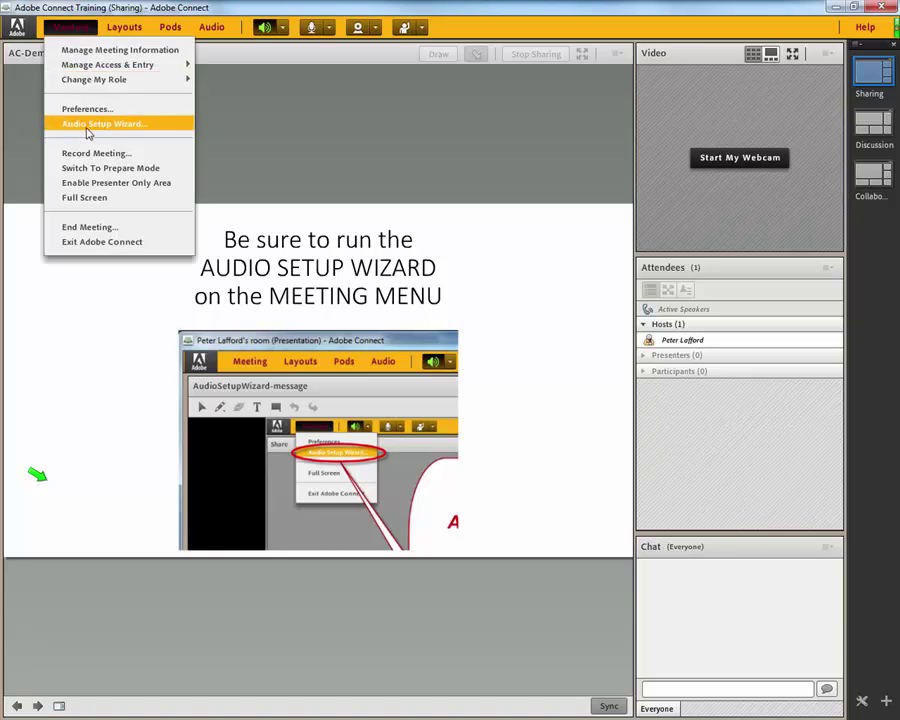
{"action": "left_click", "coordinate": [229, 120]}
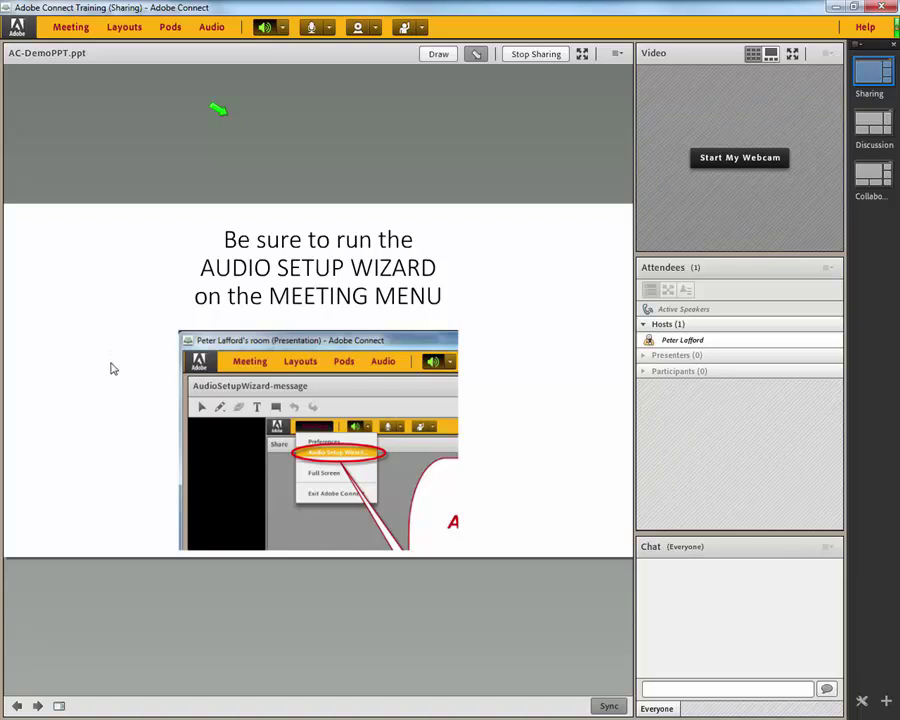
{"action": "left_click", "coordinate": [80, 32]}
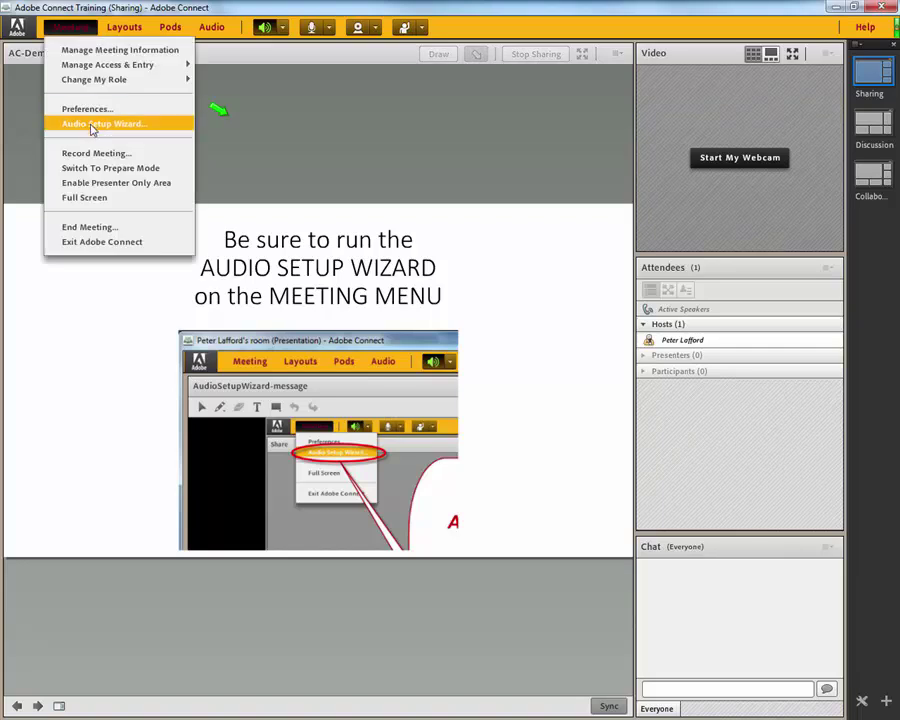
{"action": "left_click", "coordinate": [92, 125]}
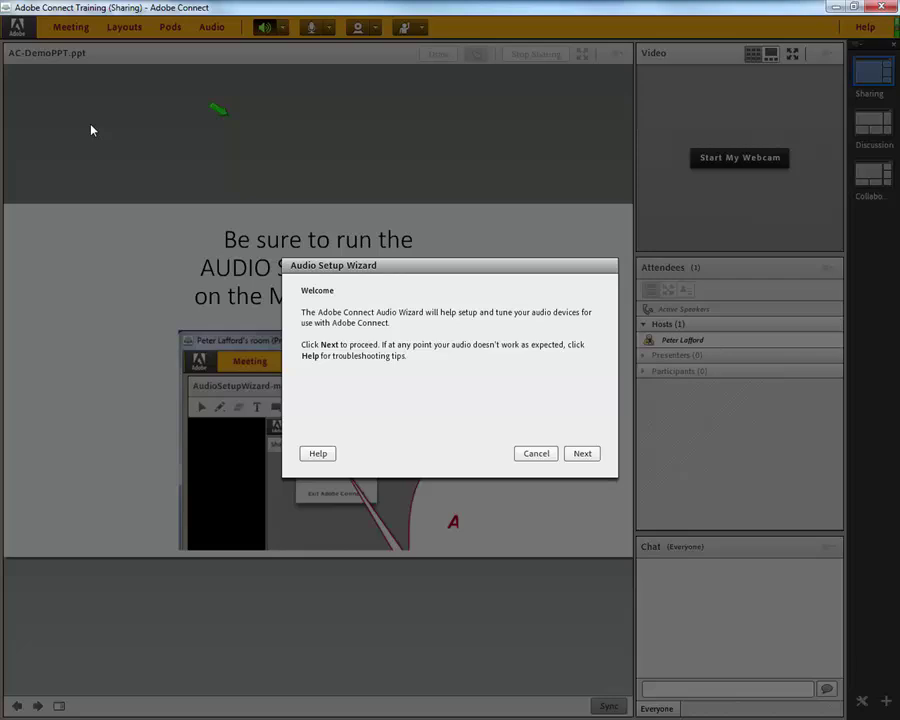
{"action": "left_click", "coordinate": [586, 458]}
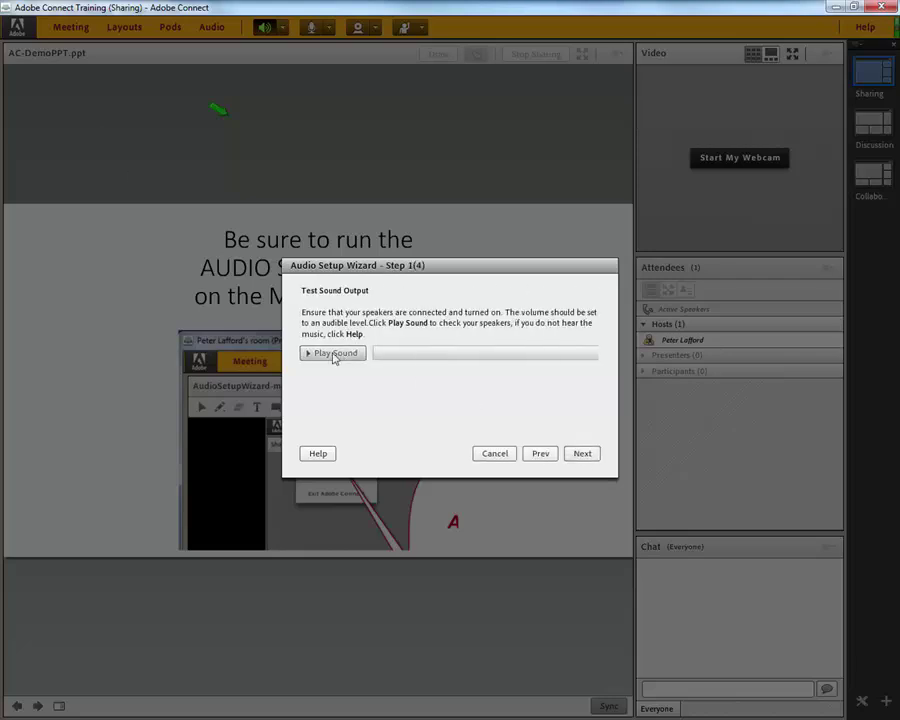
Play the speaker test sound, then record, allow access for, stop and play back a microphone test
{"action": "left_click", "coordinate": [335, 355]}
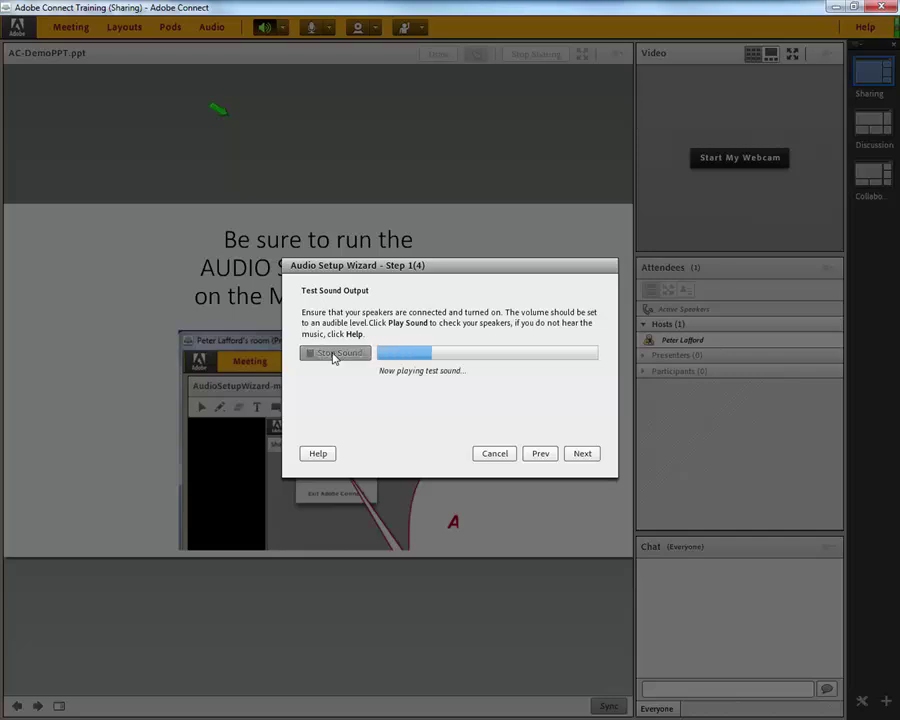
{"action": "left_click", "coordinate": [580, 455]}
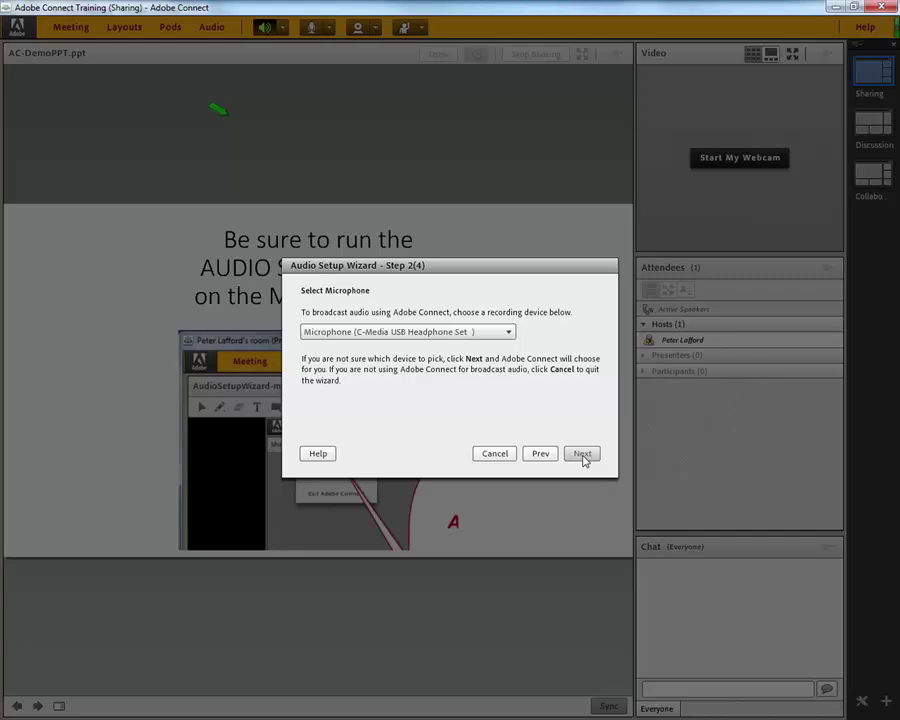
{"action": "left_click", "coordinate": [582, 455]}
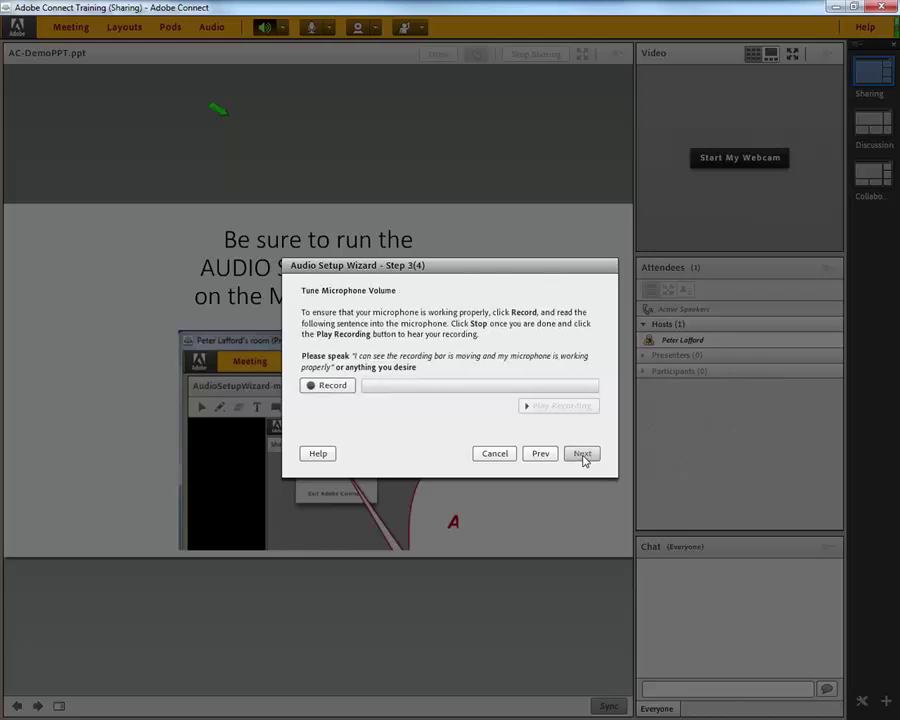
{"action": "left_click", "coordinate": [329, 386]}
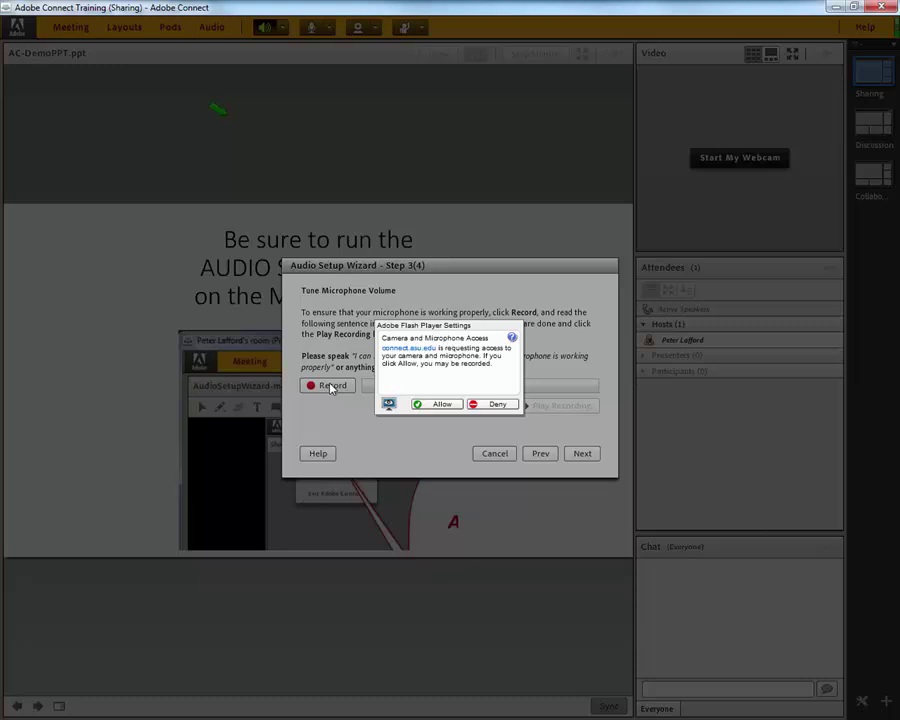
{"action": "left_click", "coordinate": [444, 405]}
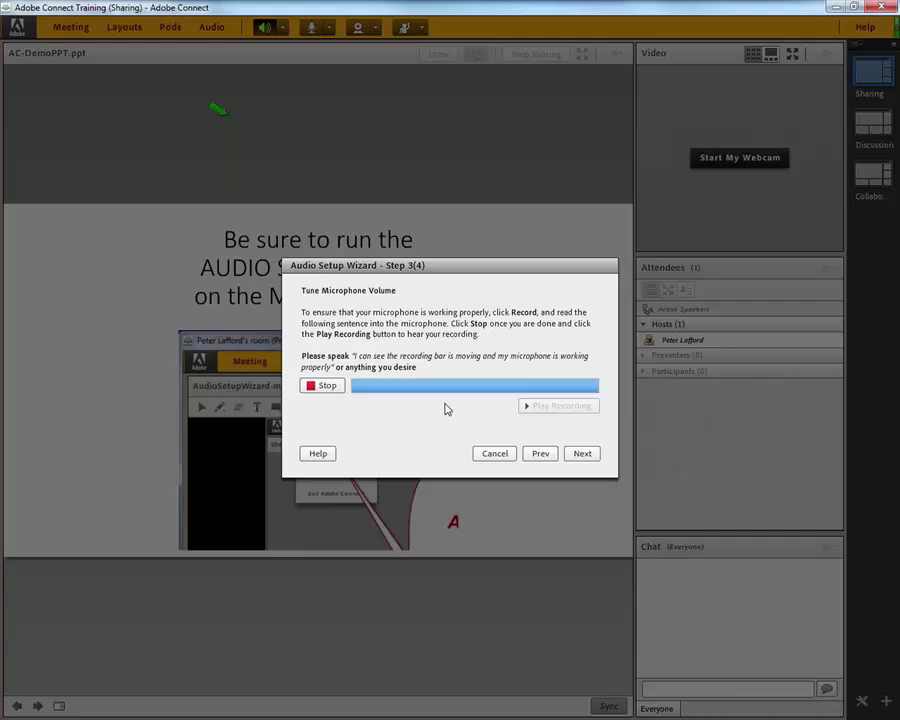
{"action": "left_click", "coordinate": [325, 386]}
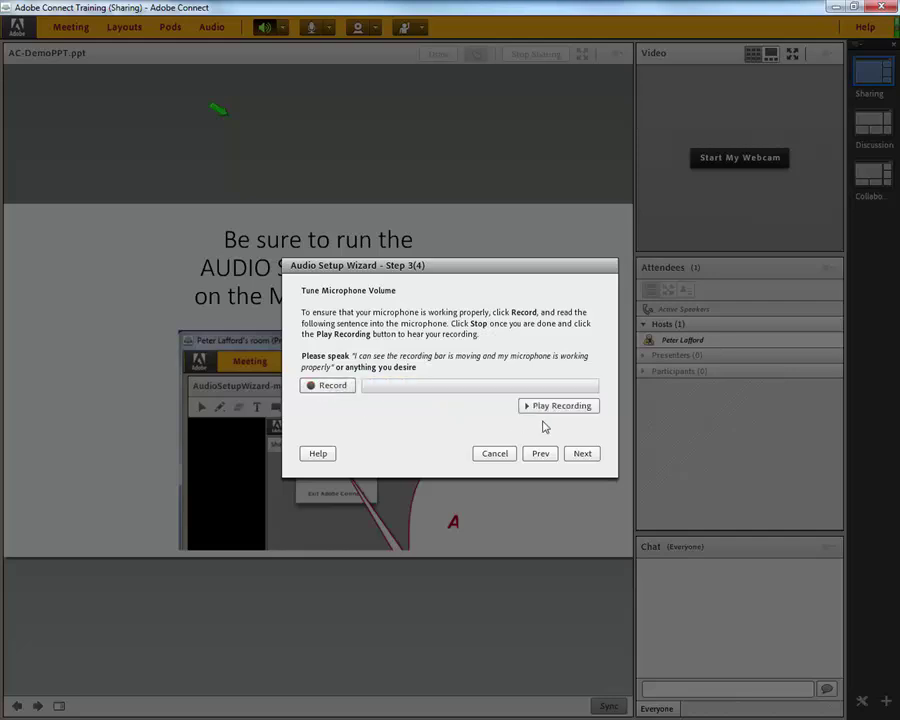
{"action": "left_click", "coordinate": [573, 407]}
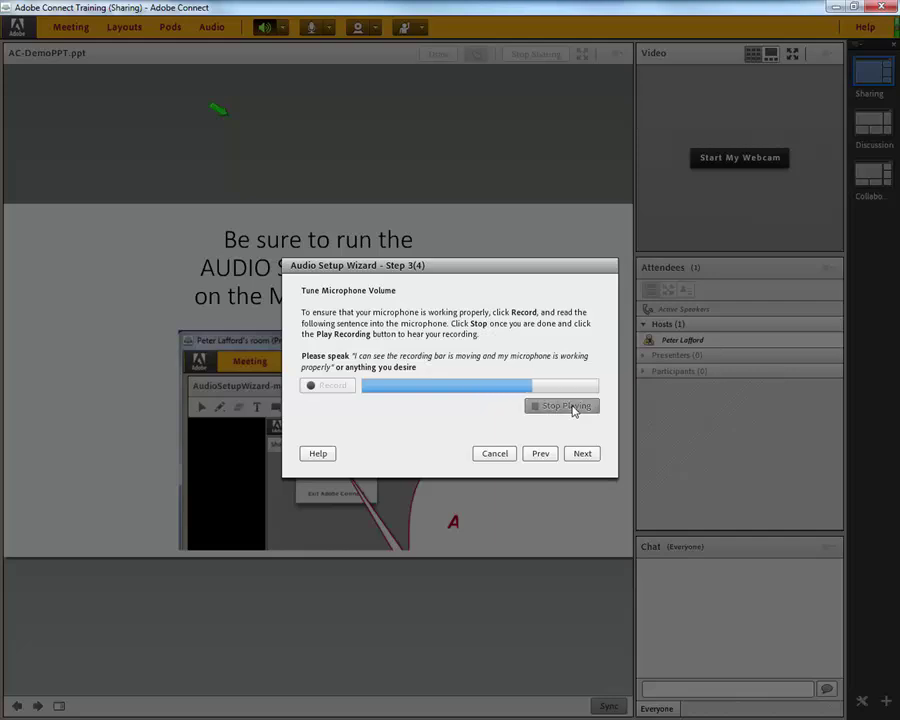
Move past the silence-level step and finish the wizard
{"action": "left_click", "coordinate": [577, 455]}
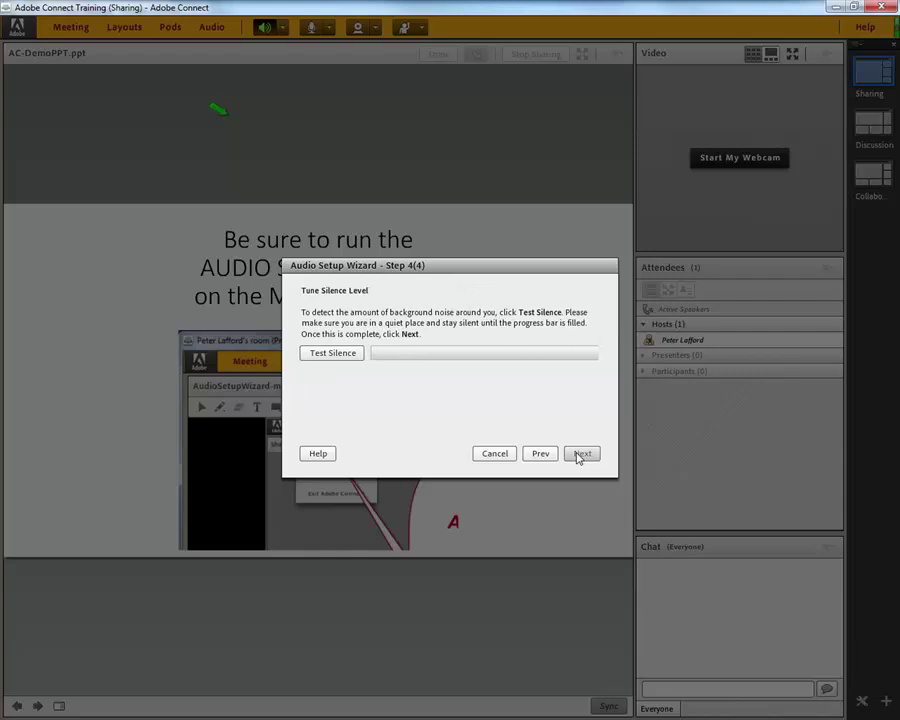
{"action": "left_click", "coordinate": [577, 455]}
{"action": "left_click", "coordinate": [577, 455]}
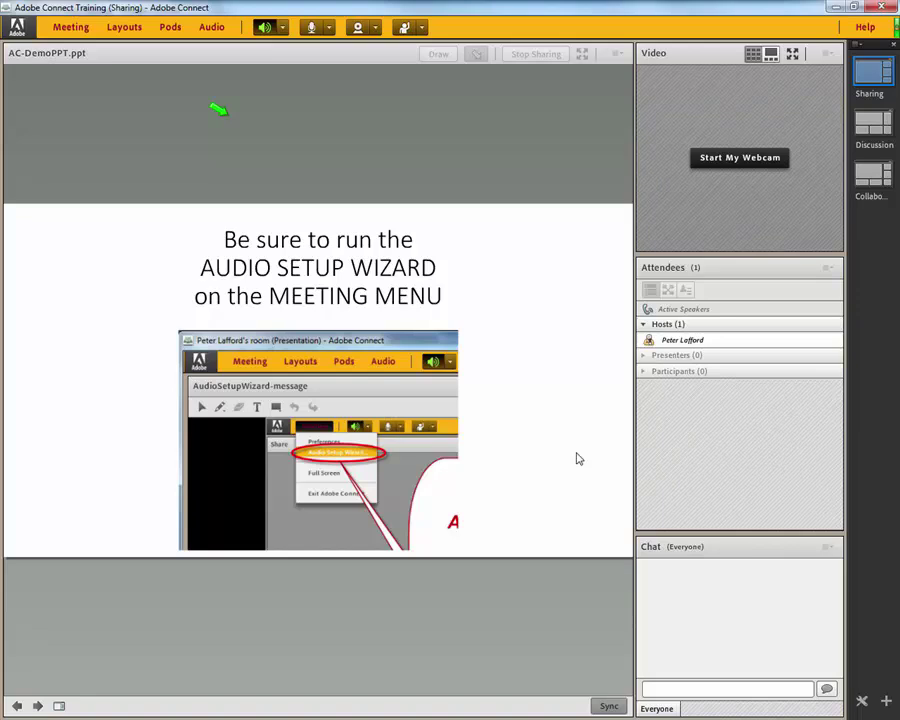
Turn on the microphone broadcast and advance to the For More Information slide
{"action": "left_click", "coordinate": [313, 29]}
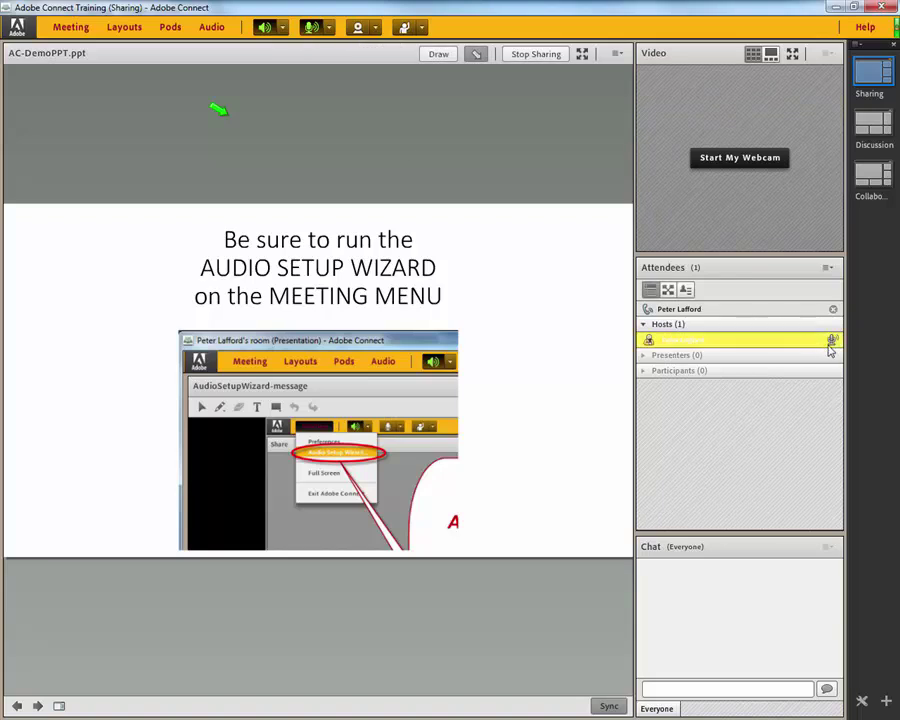
{"action": "mouse_move", "coordinate": [832, 346]}
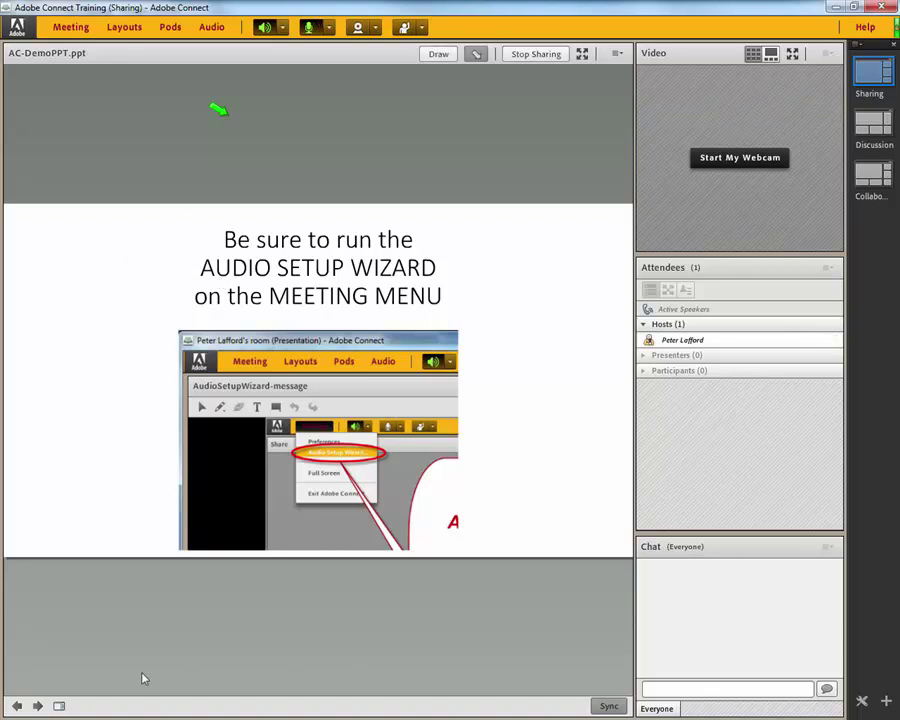
{"action": "left_click", "coordinate": [37, 706]}
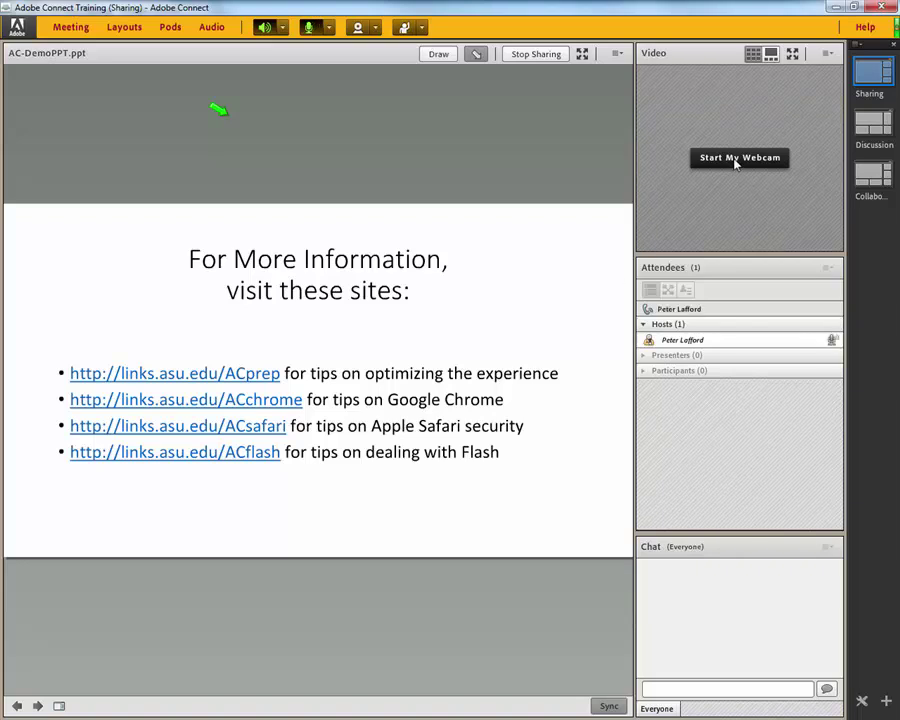
Start the webcam, move the Logitech controller aside, share the video live, then open the Meeting menu
{"action": "left_click", "coordinate": [735, 160]}
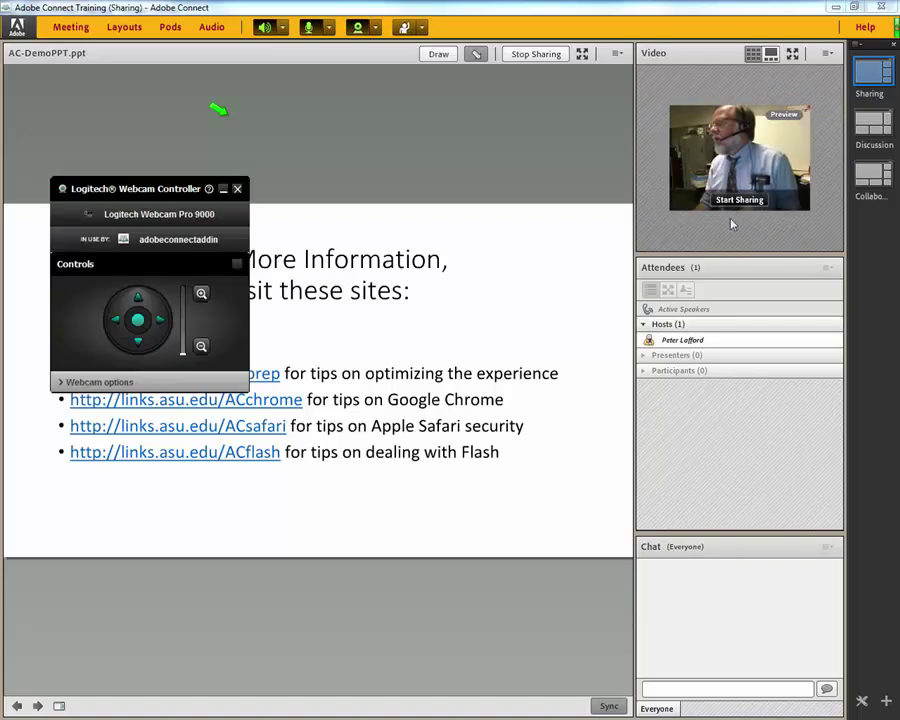
{"action": "left_click_drag", "start_coordinate": [153, 192], "coordinate": [0, 190]}
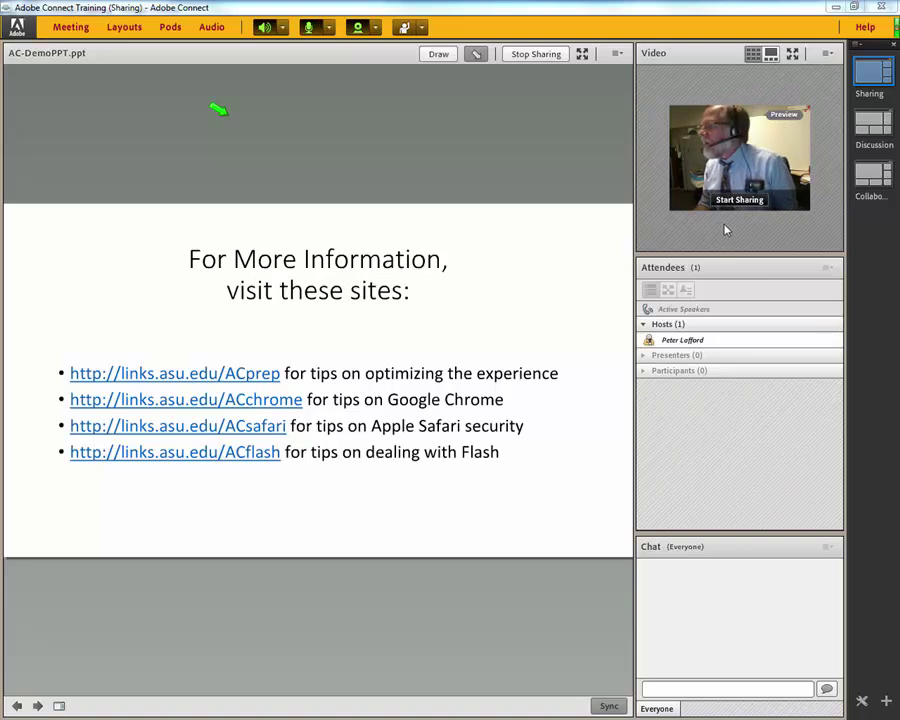
{"action": "left_click", "coordinate": [738, 200]}
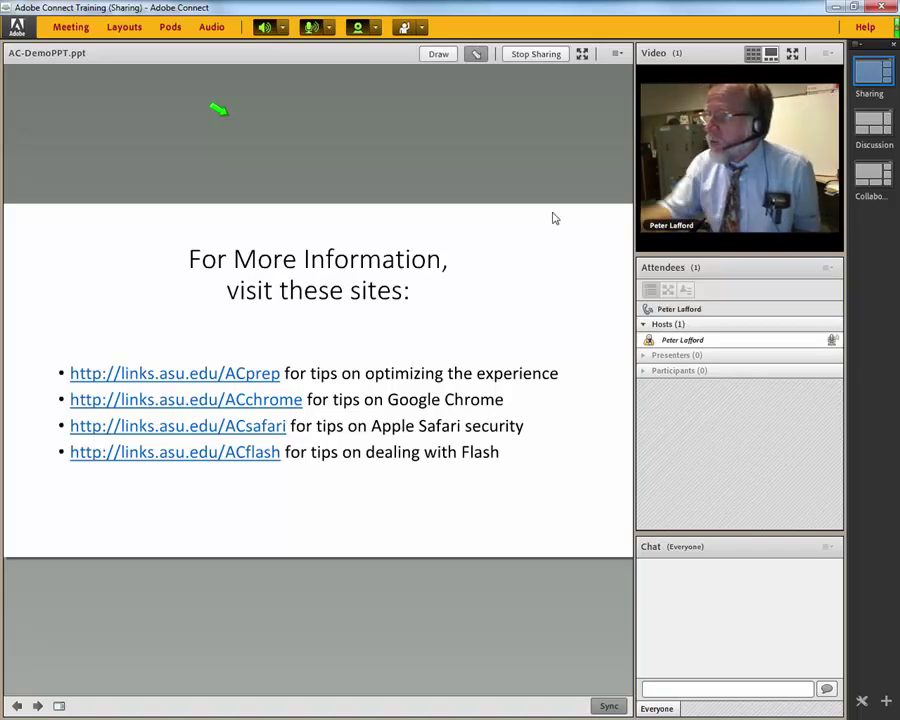
{"action": "left_click", "coordinate": [71, 28]}
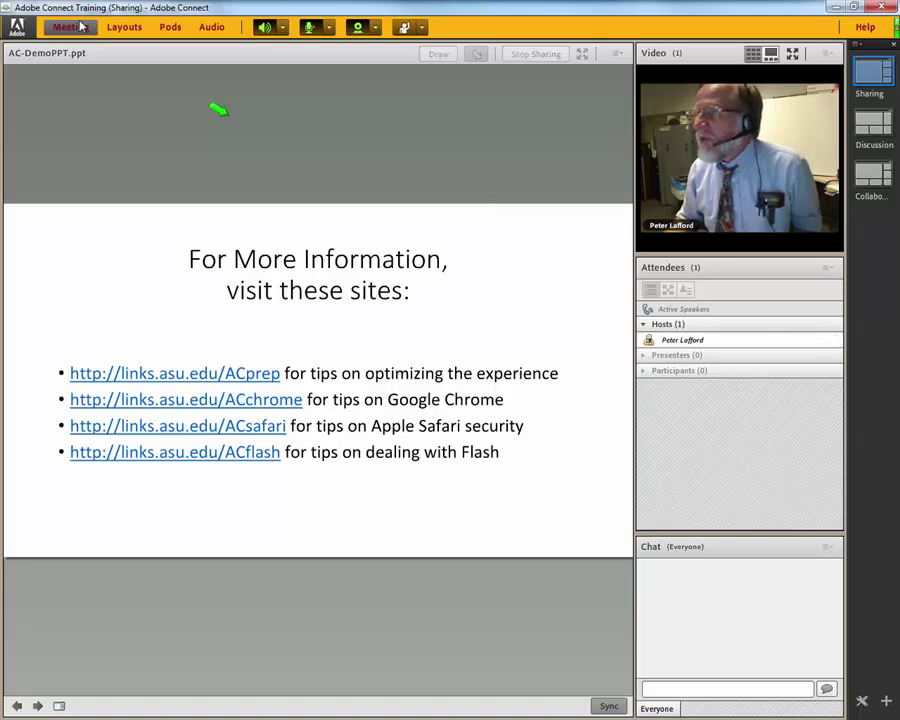